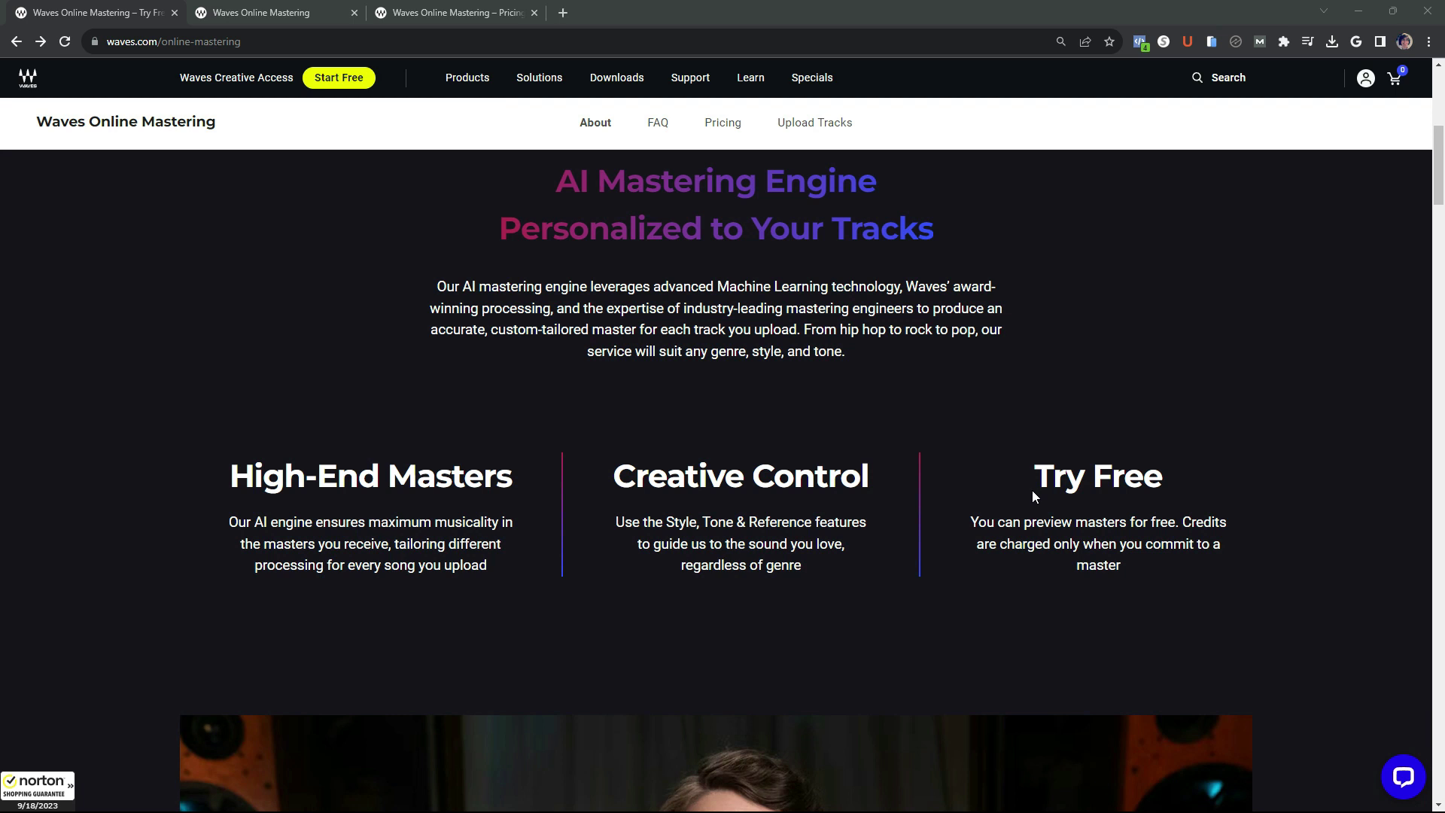
Review the Waves Online Mastering product page and open its pricing page
{"action": "scroll", "coordinate": [1032, 491], "scroll_direction": "down", "scroll_amount": 6}
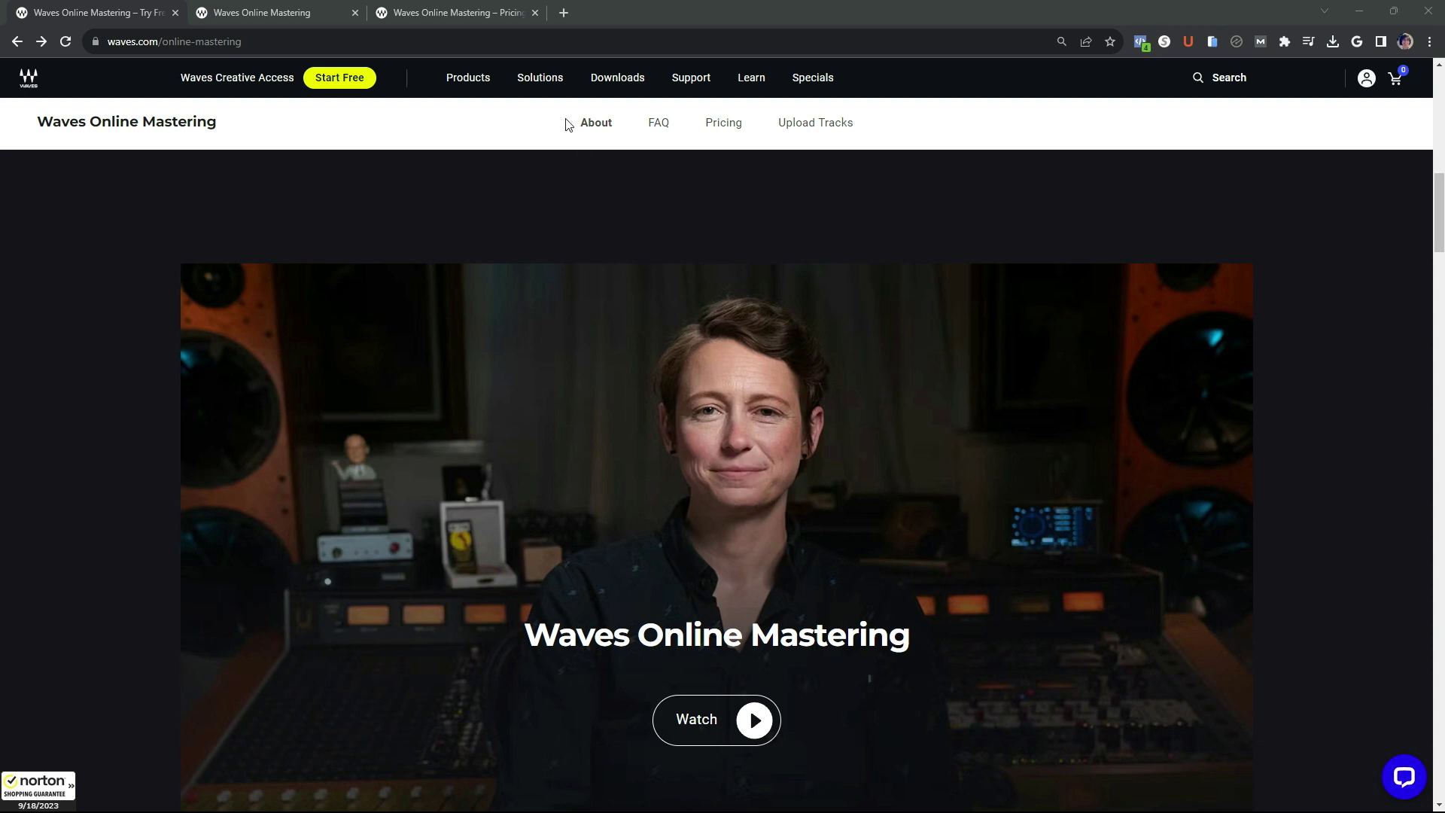
{"action": "left_click", "coordinate": [459, 11]}
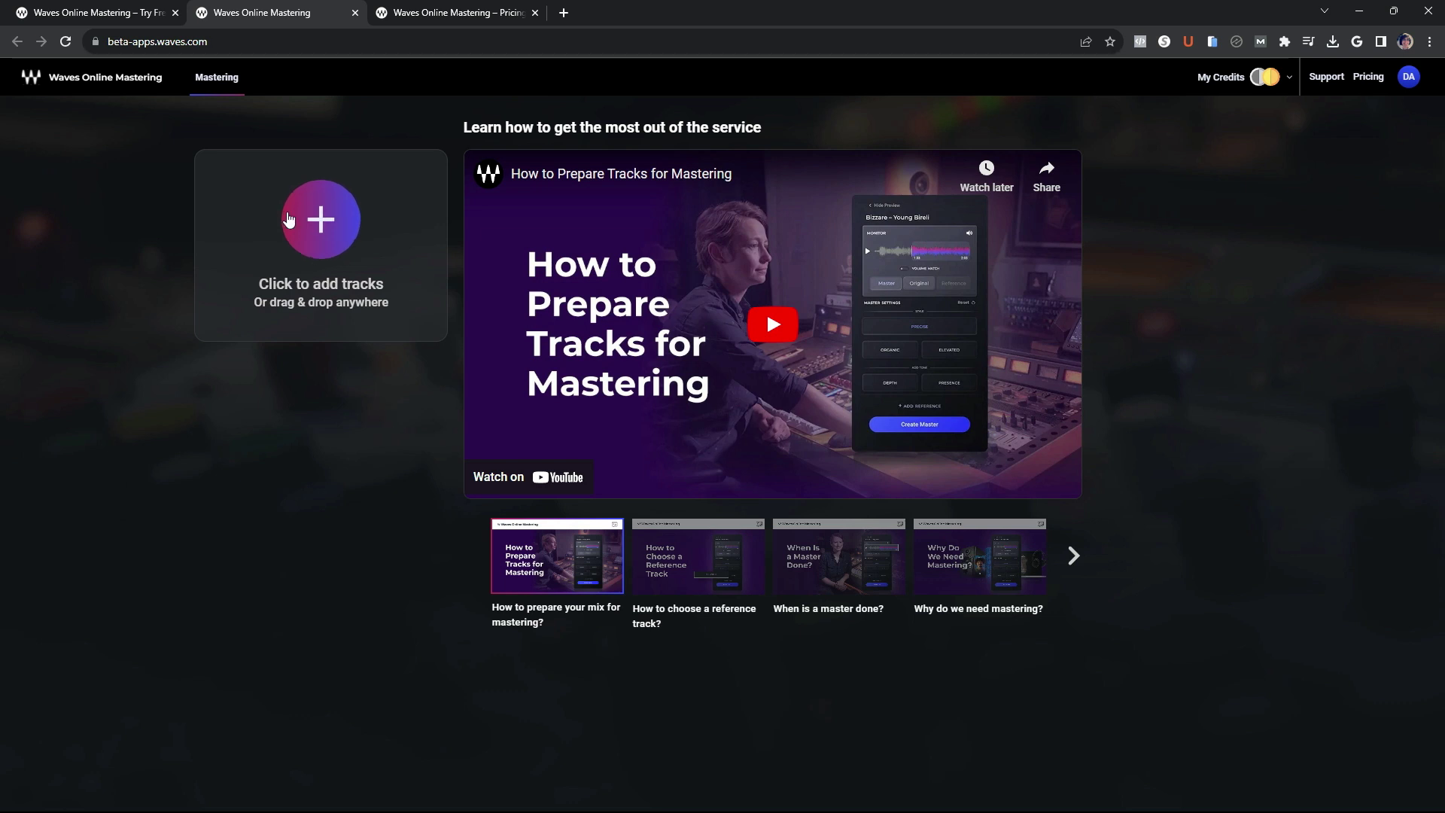
Upload the track In Your Memory - Circles (FOR MASTERING) for mastering and open its master preview
{"action": "left_click", "coordinate": [290, 220]}
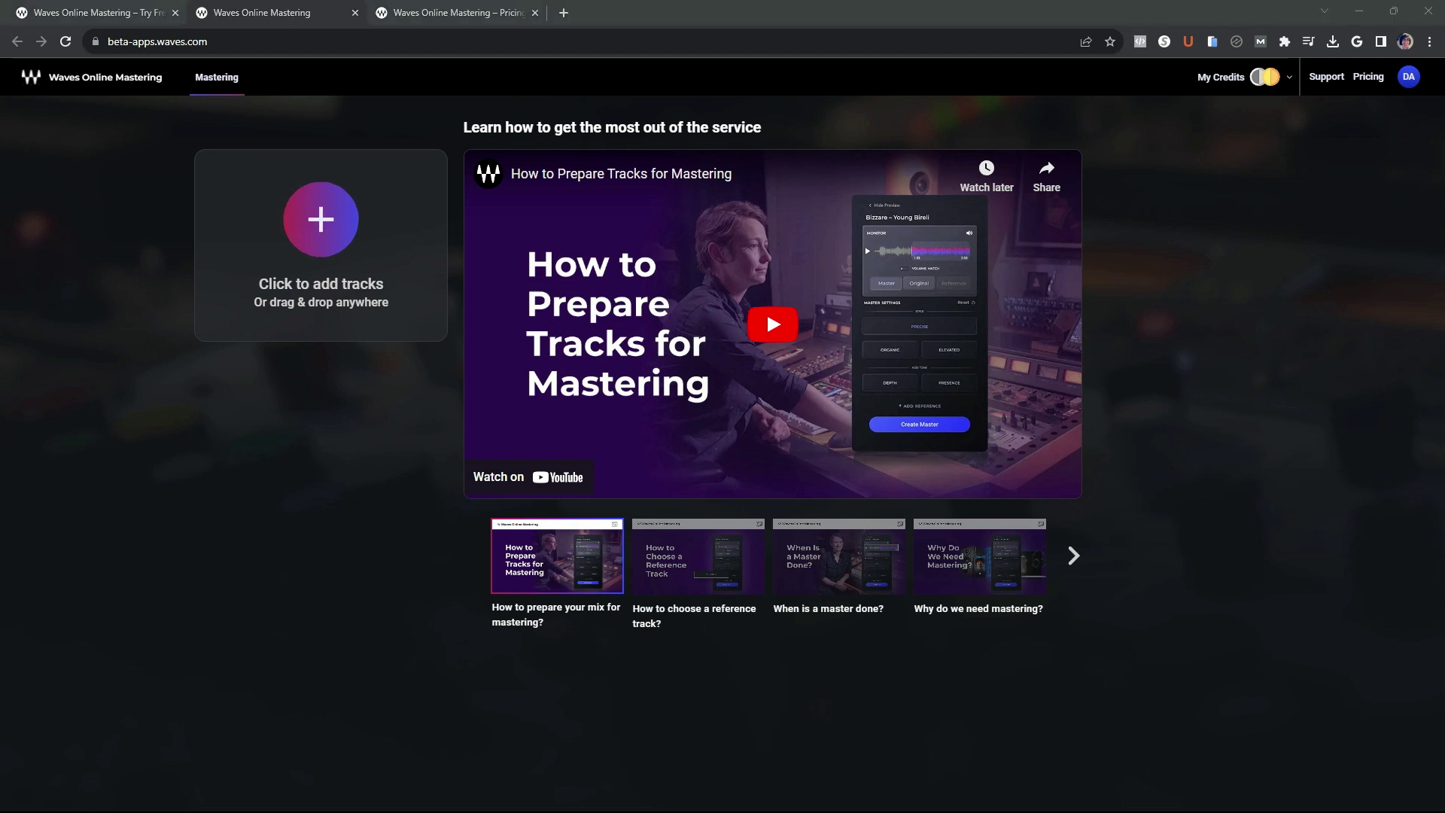
{"action": "left_click_drag", "start_coordinate": [0, 302], "coordinate": [335, 293]}
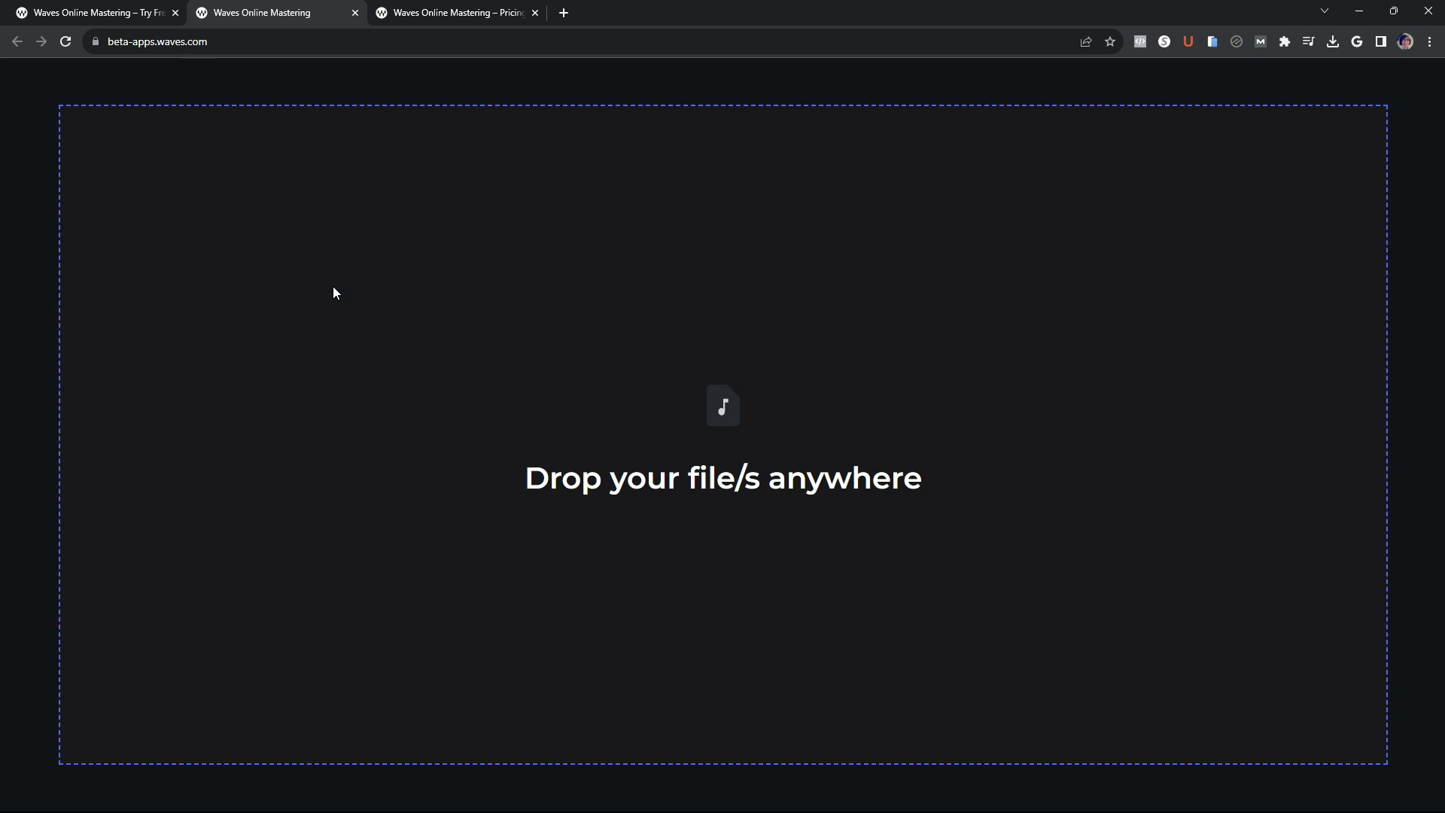
{"action": "left_click_drag", "start_coordinate": [333, 293], "coordinate": [333, 286]}
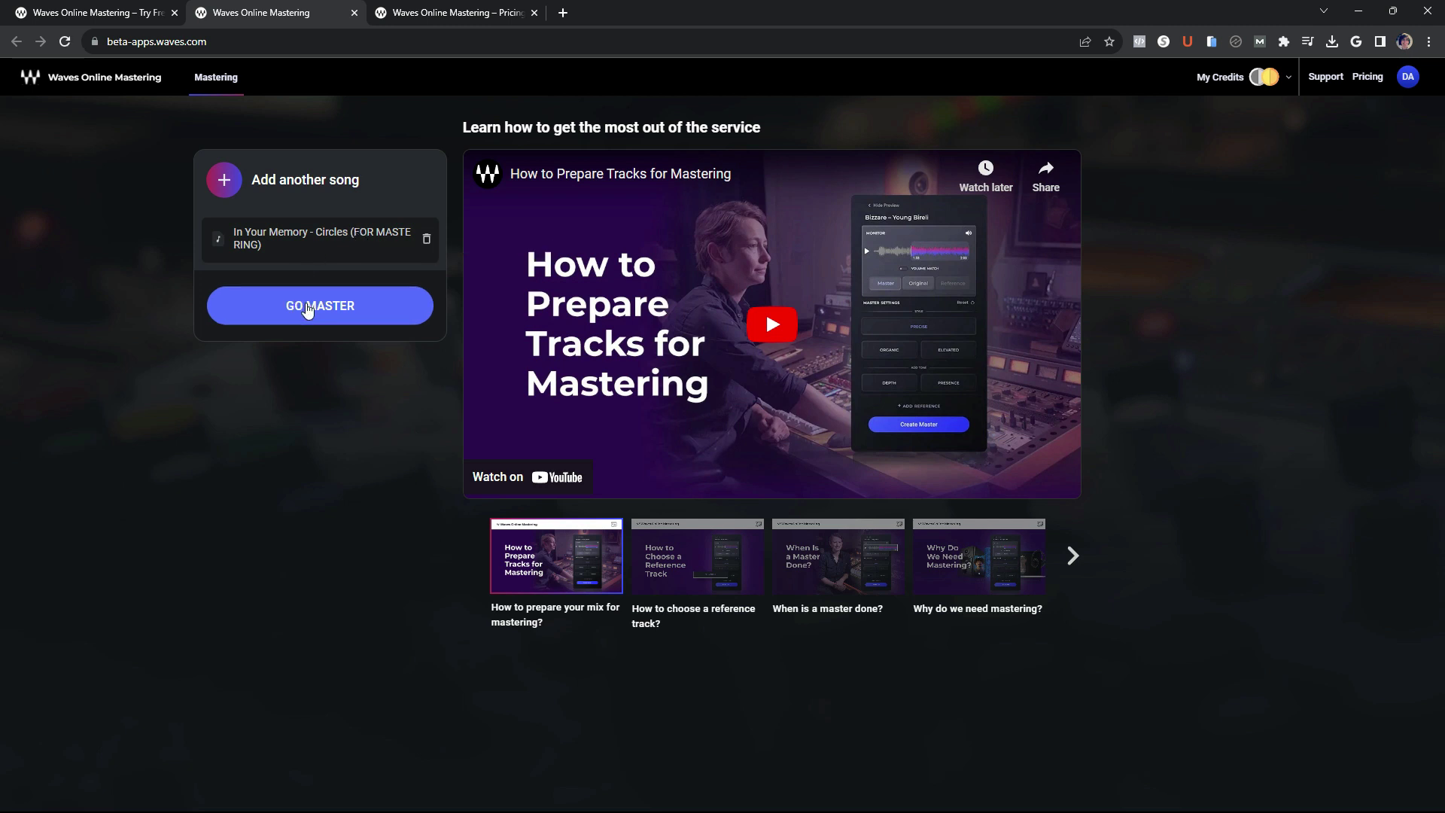
{"action": "left_click", "coordinate": [307, 307]}
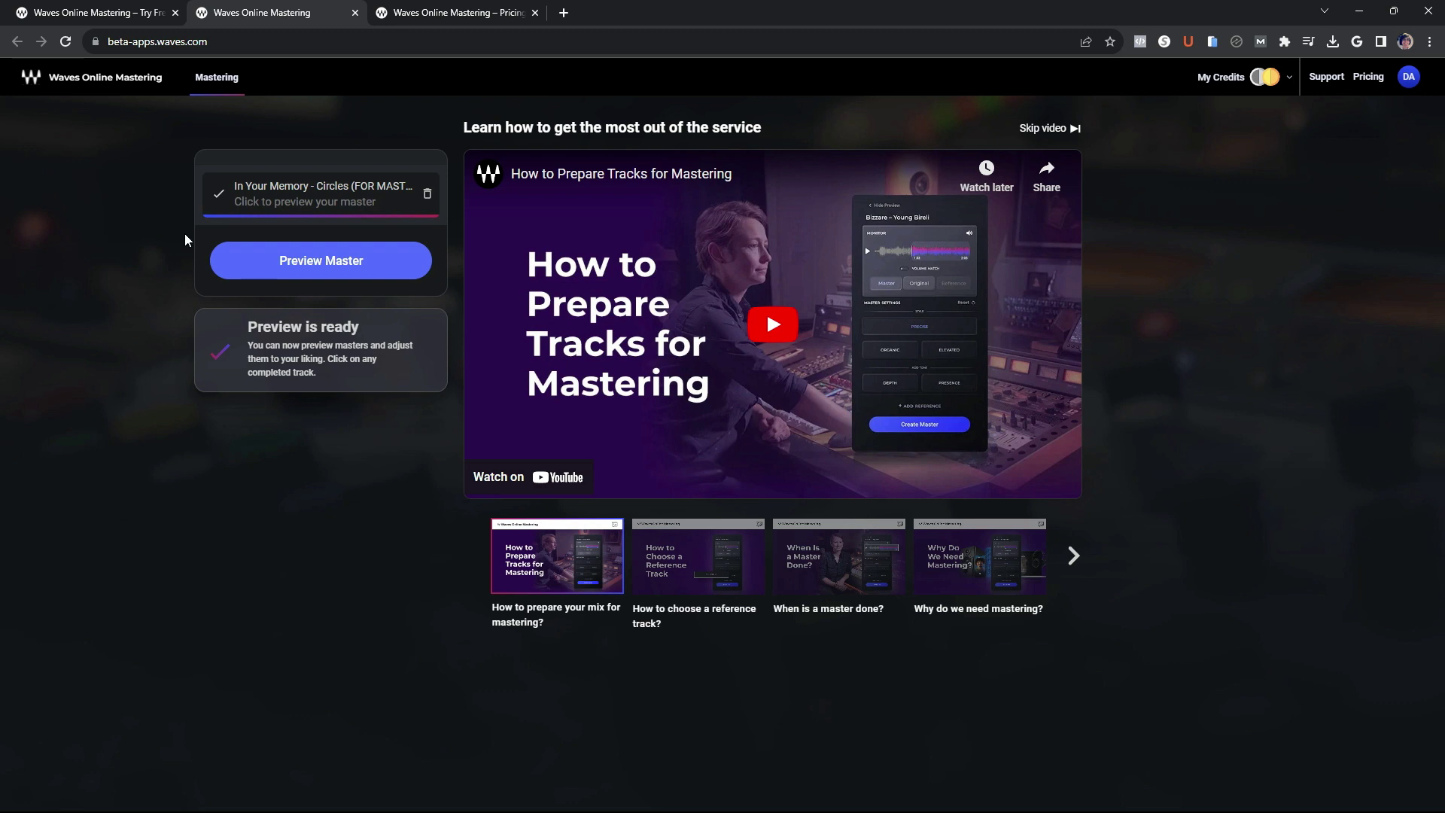
{"action": "left_click", "coordinate": [288, 261]}
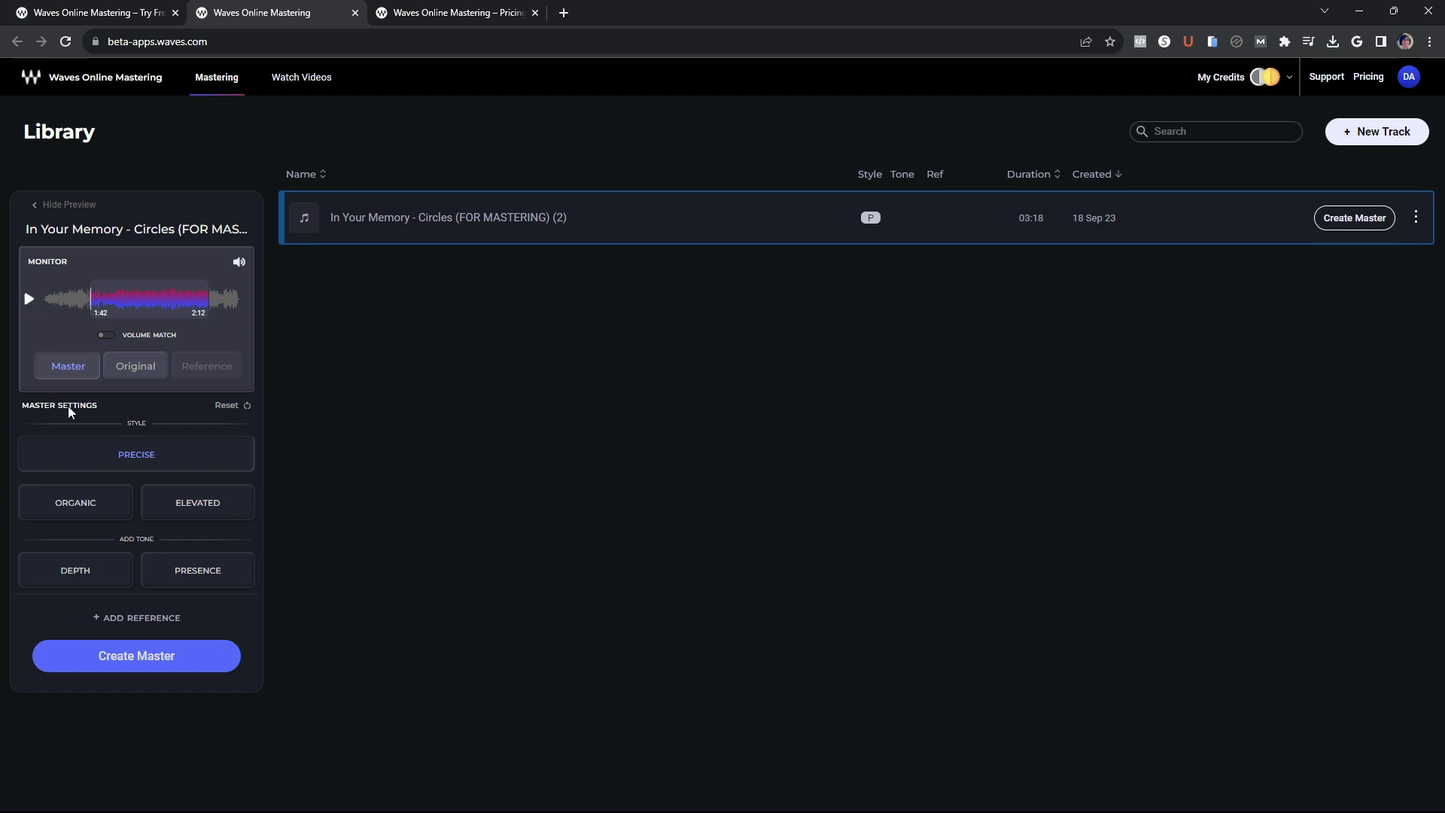
Enable Volume Match and play the master preview from the start of the highlighted section
{"action": "mouse_move", "coordinate": [77, 433]}
{"action": "mouse_move", "coordinate": [131, 551]}
{"action": "mouse_move", "coordinate": [233, 543]}
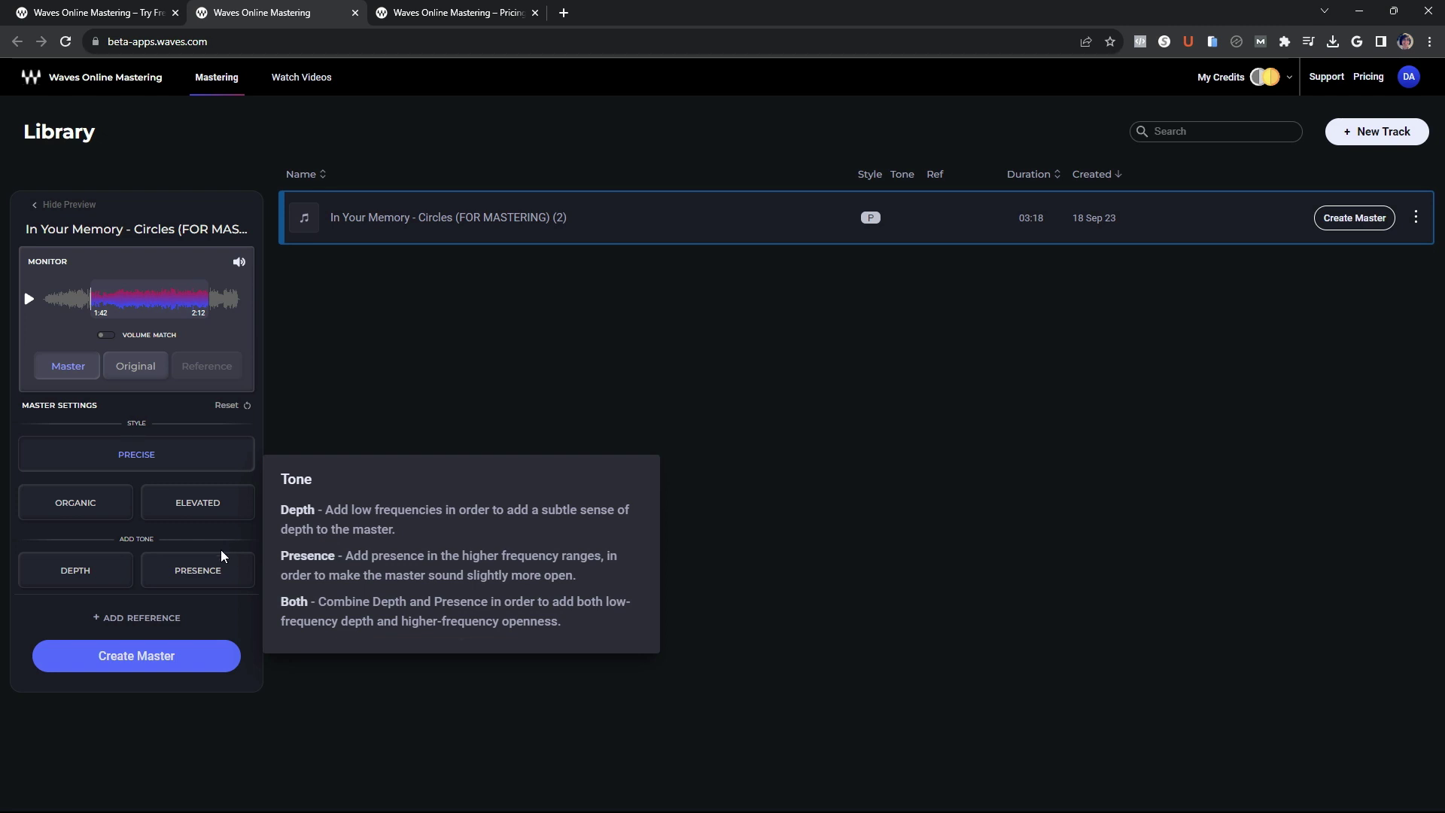
{"action": "mouse_move", "coordinate": [142, 622]}
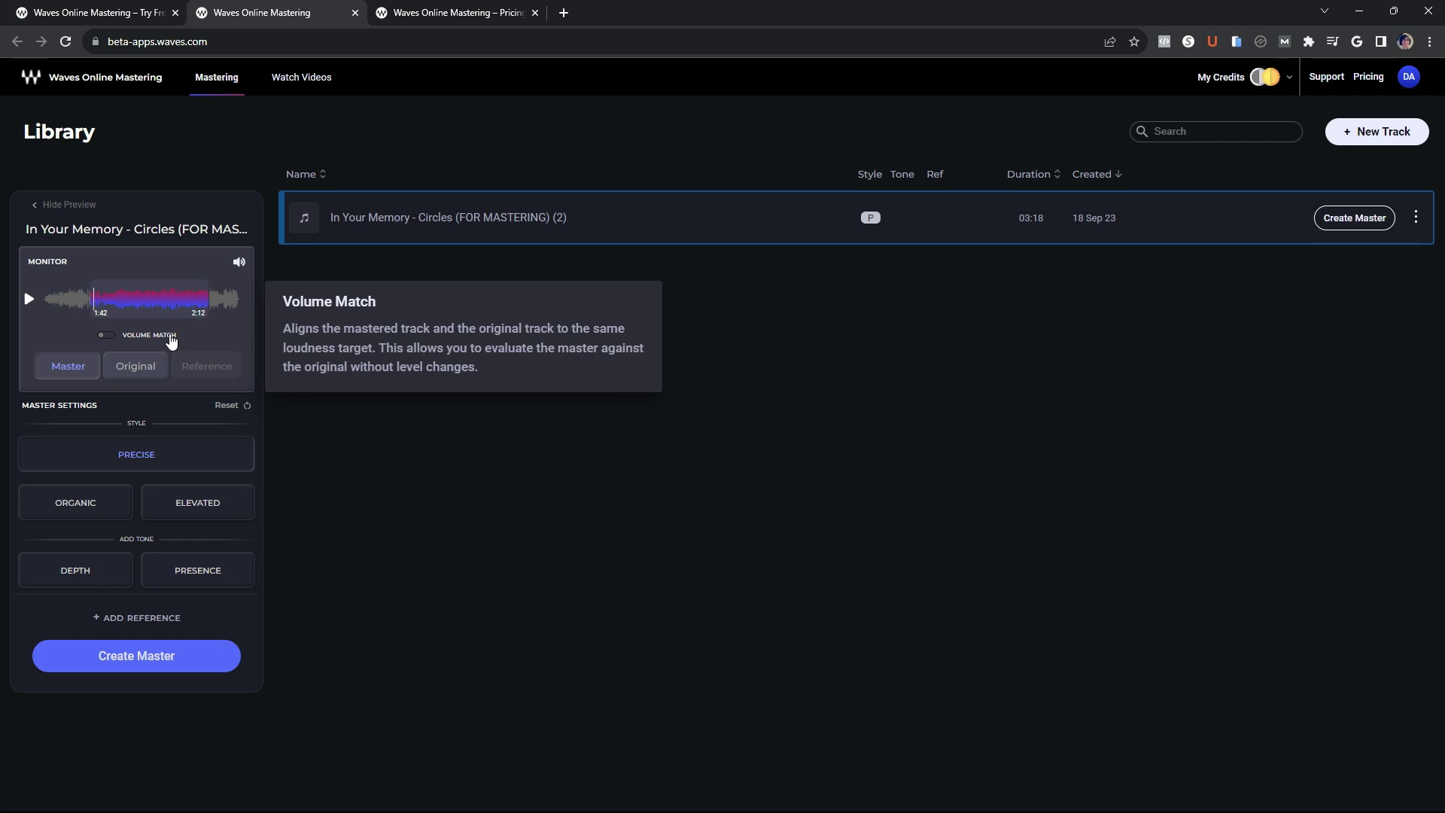
{"action": "left_click", "coordinate": [109, 335]}
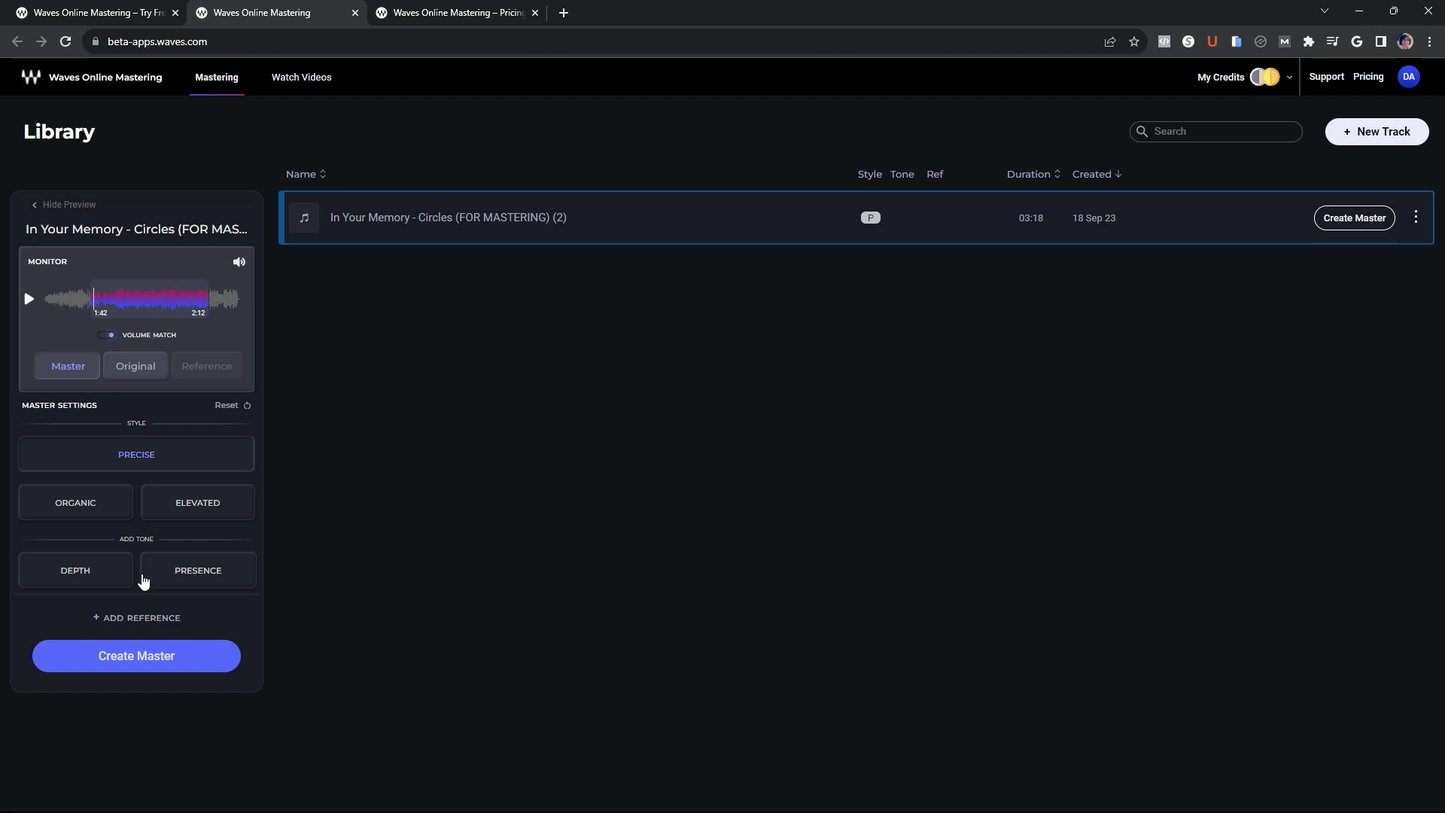
{"action": "left_click", "coordinate": [90, 295]}
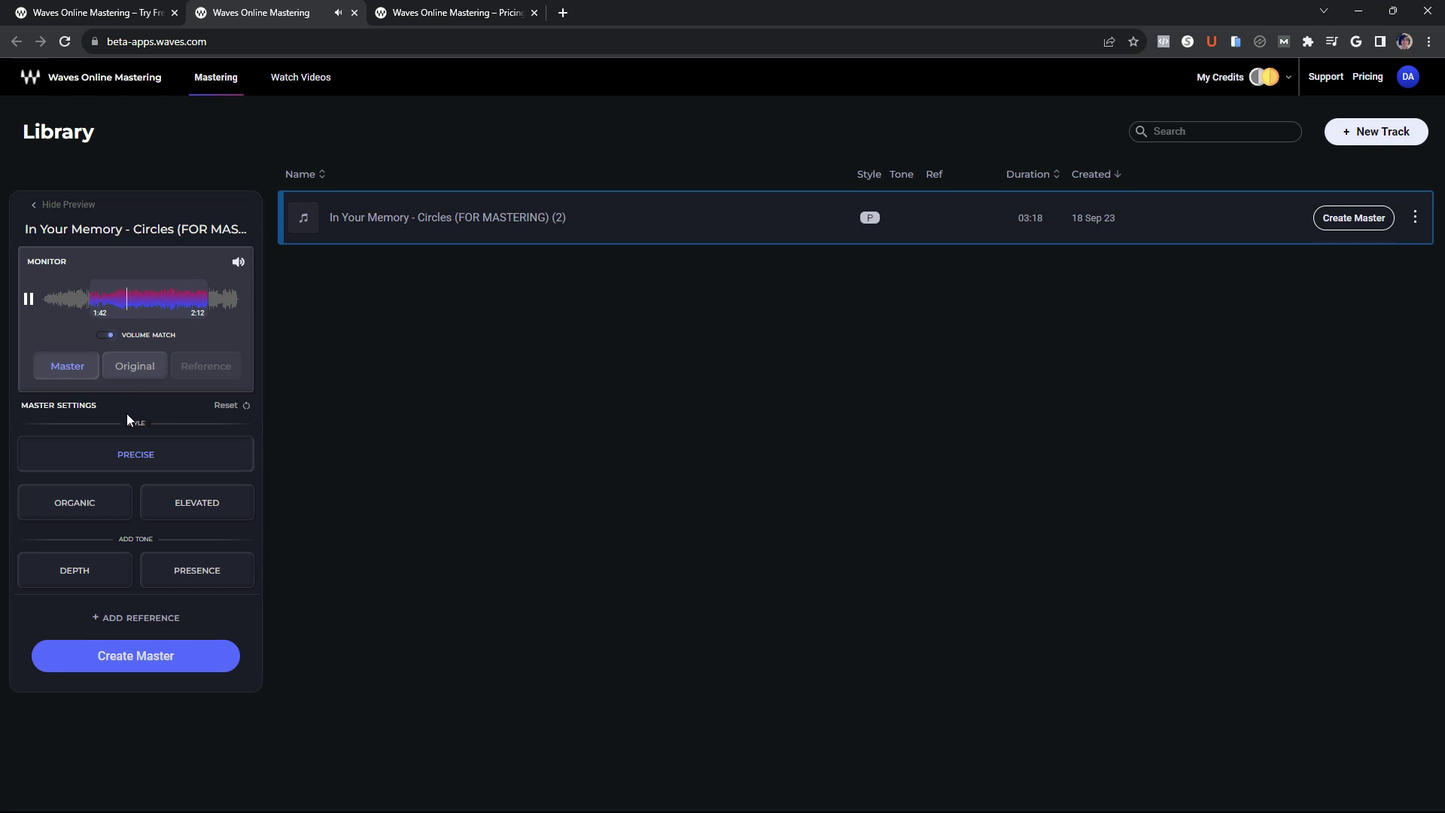
Audition the Organic and Elevated styles against Precise during playback, ending on Precise
{"action": "left_click", "coordinate": [89, 512]}
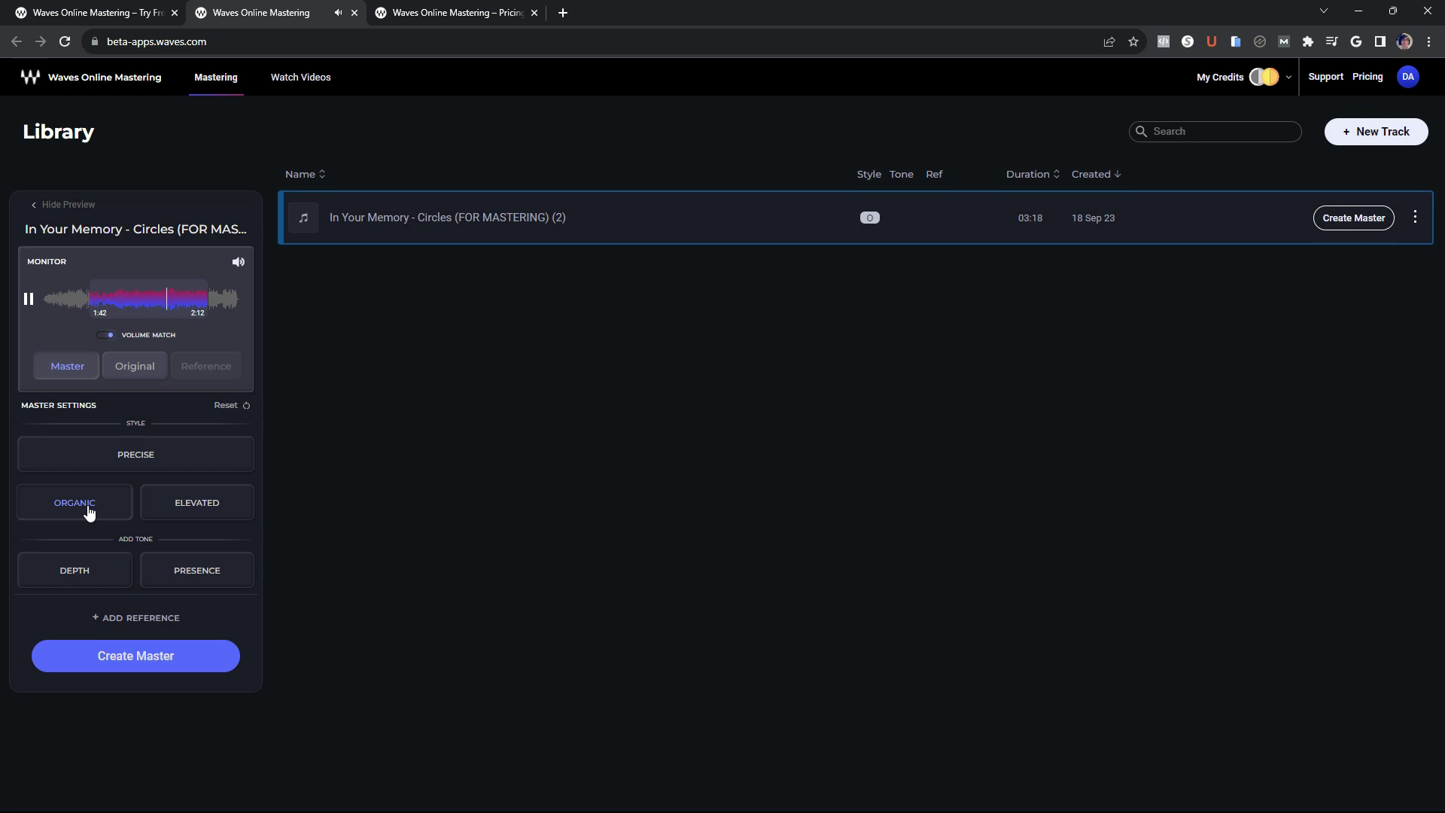
{"action": "left_click", "coordinate": [204, 508]}
{"action": "left_click", "coordinate": [135, 462]}
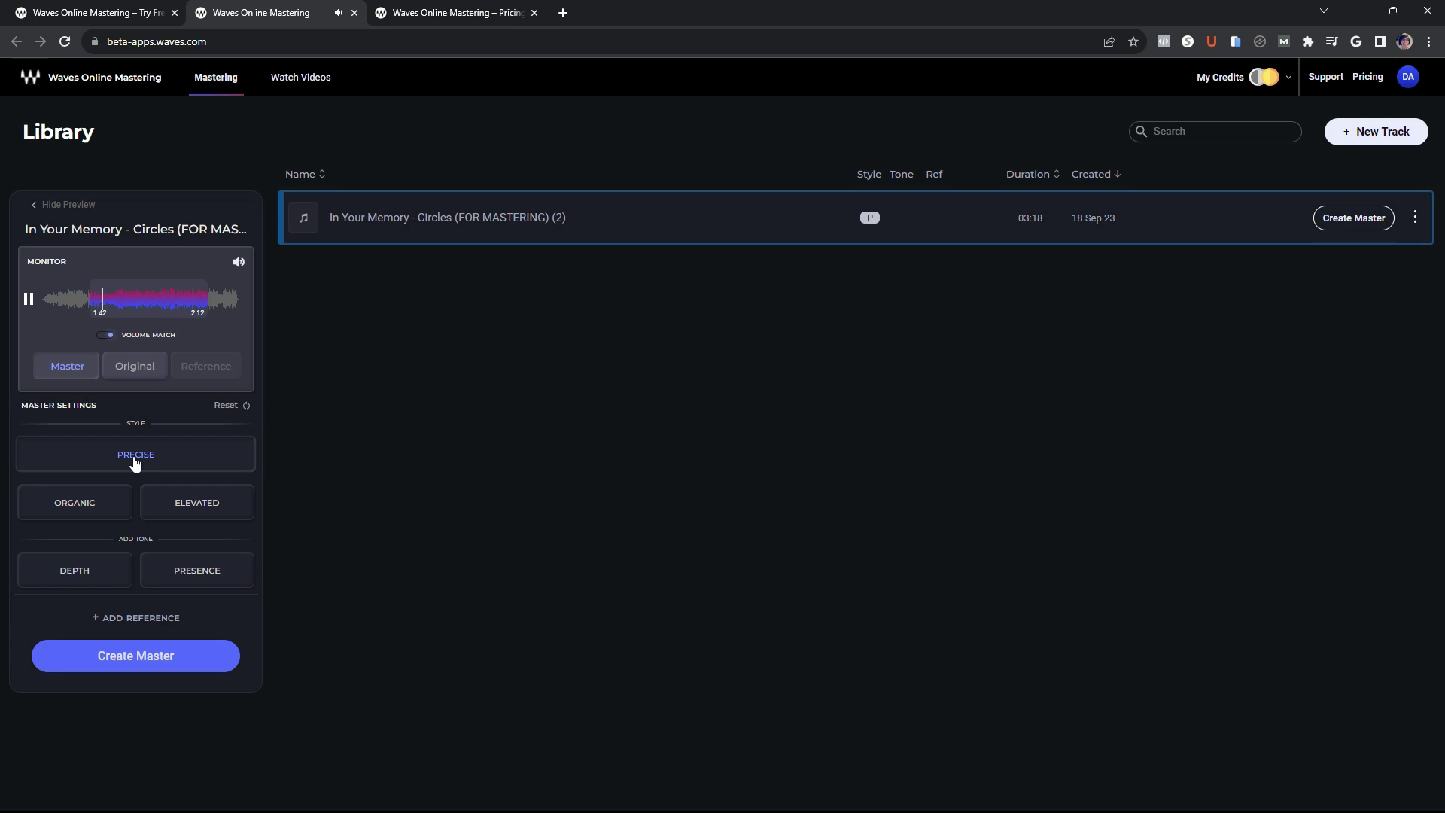
{"action": "left_click", "coordinate": [104, 499]}
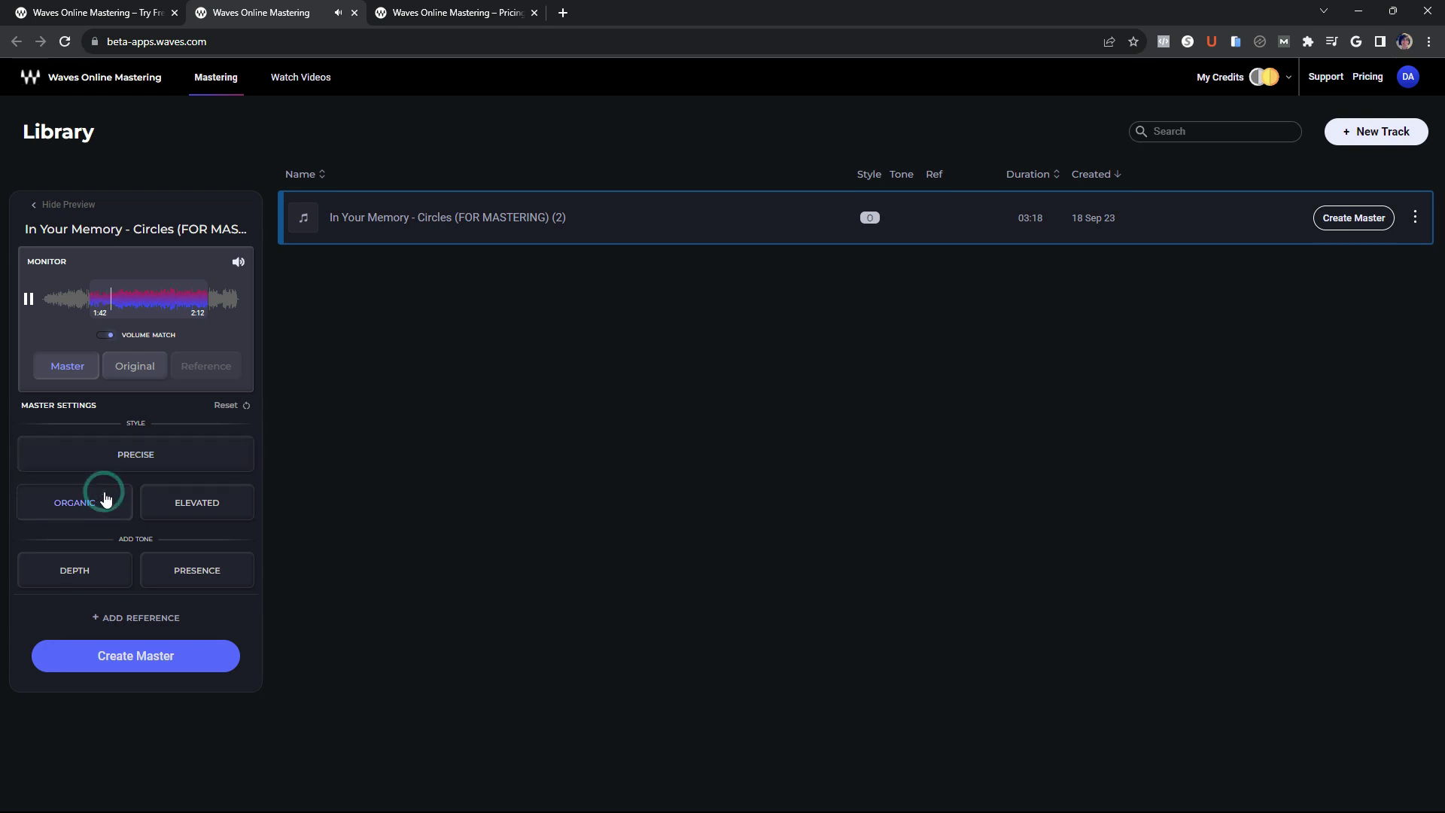
{"action": "left_click", "coordinate": [193, 505]}
{"action": "left_click", "coordinate": [151, 460]}
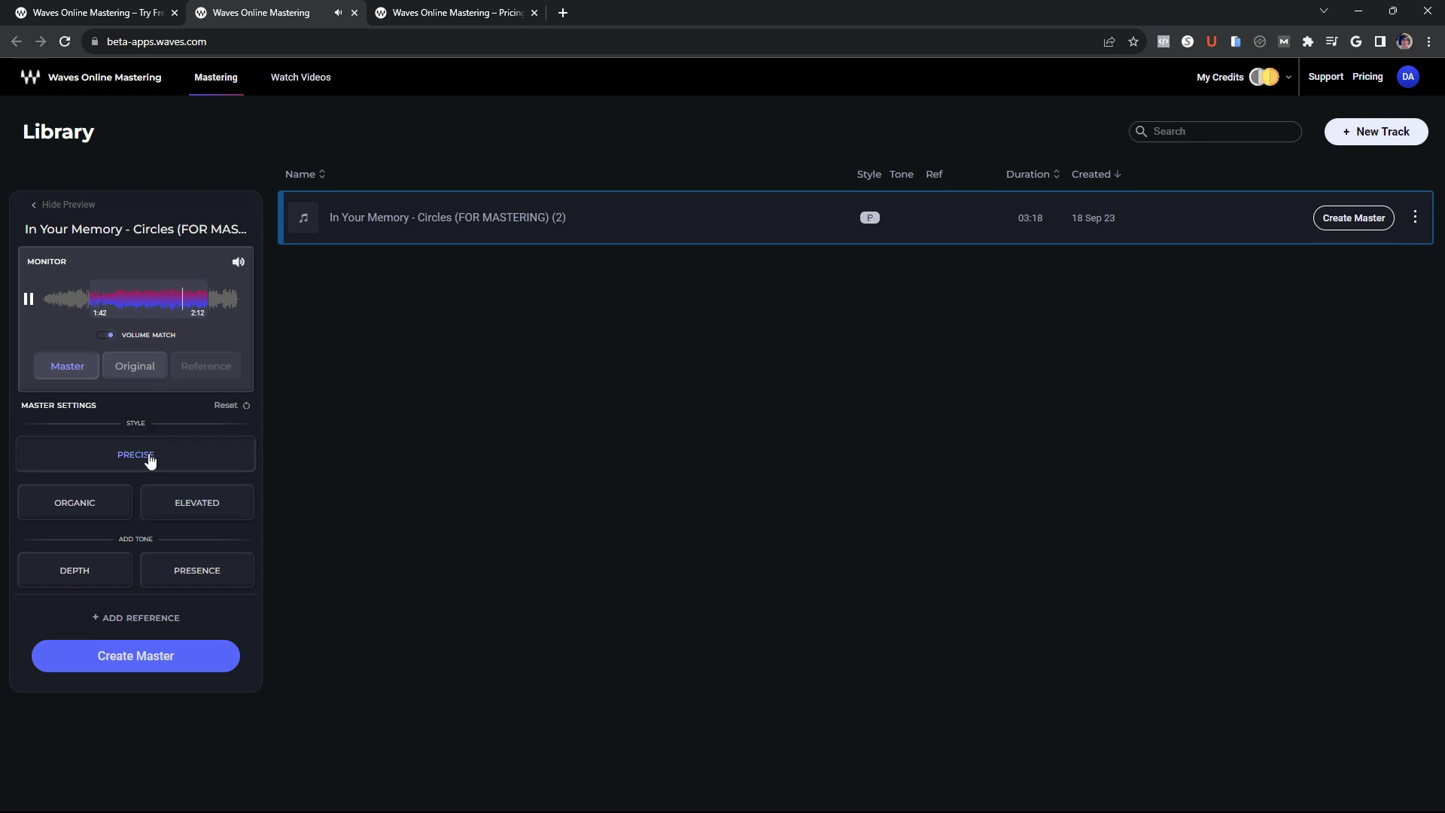
Audition the Depth and Presence tones separately and combined, keep only Presence, and pause playback
{"action": "left_click", "coordinate": [81, 576]}
{"action": "left_click", "coordinate": [80, 575]}
{"action": "left_click", "coordinate": [202, 577]}
{"action": "left_click", "coordinate": [83, 575]}
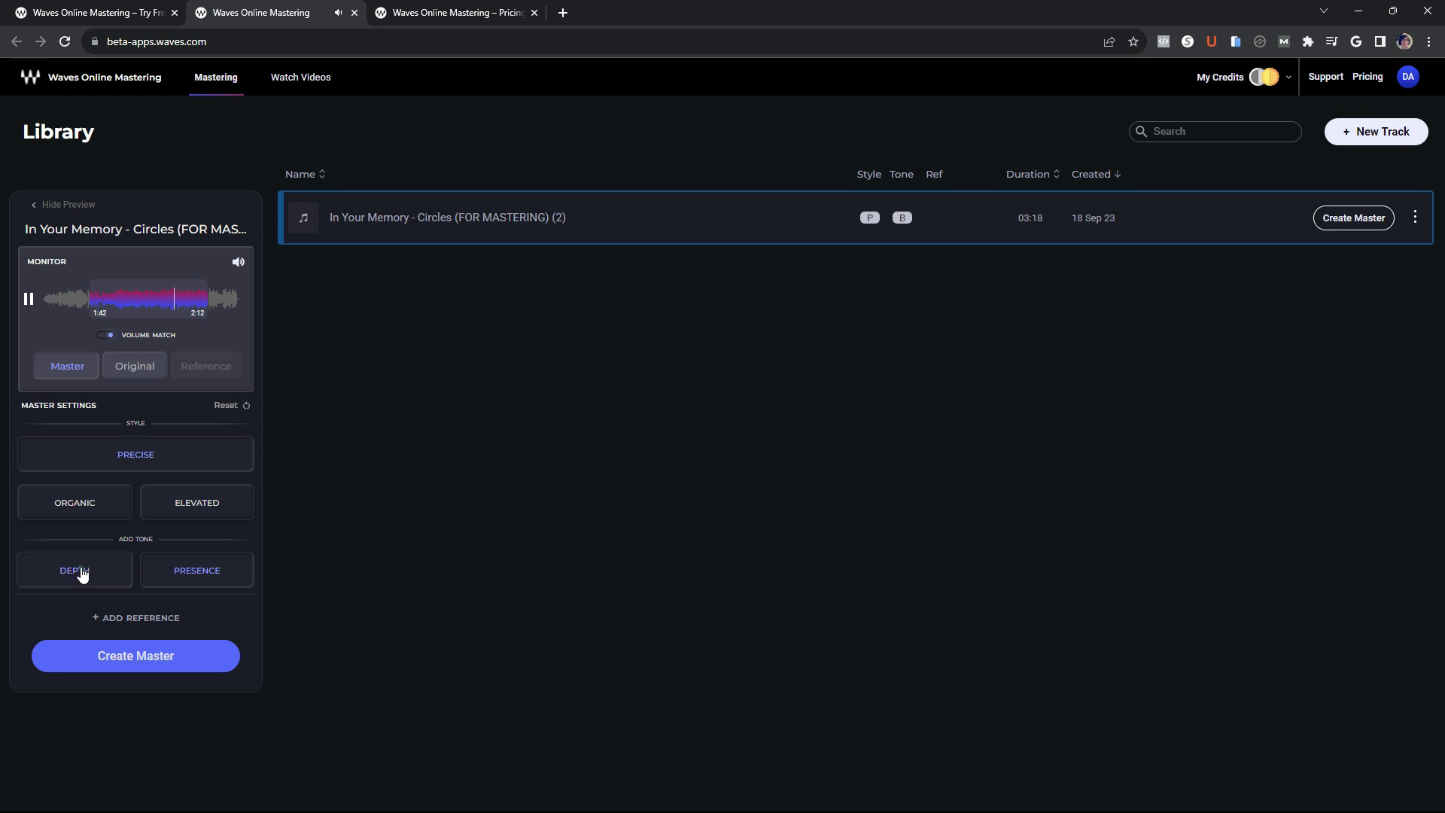
{"action": "left_click", "coordinate": [82, 575]}
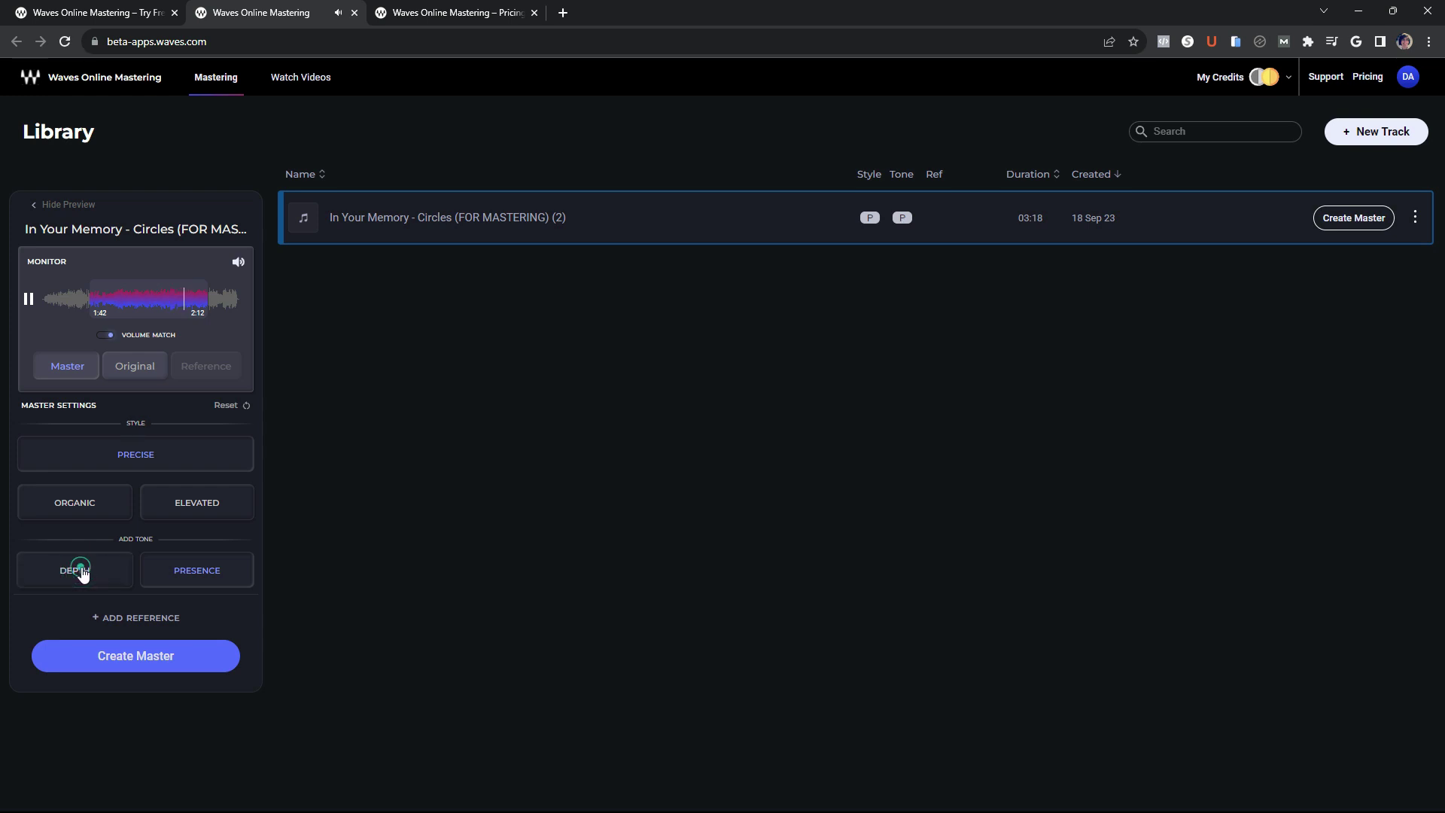
{"action": "left_click", "coordinate": [198, 577]}
{"action": "left_click", "coordinate": [198, 578]}
{"action": "left_click", "coordinate": [30, 299]}
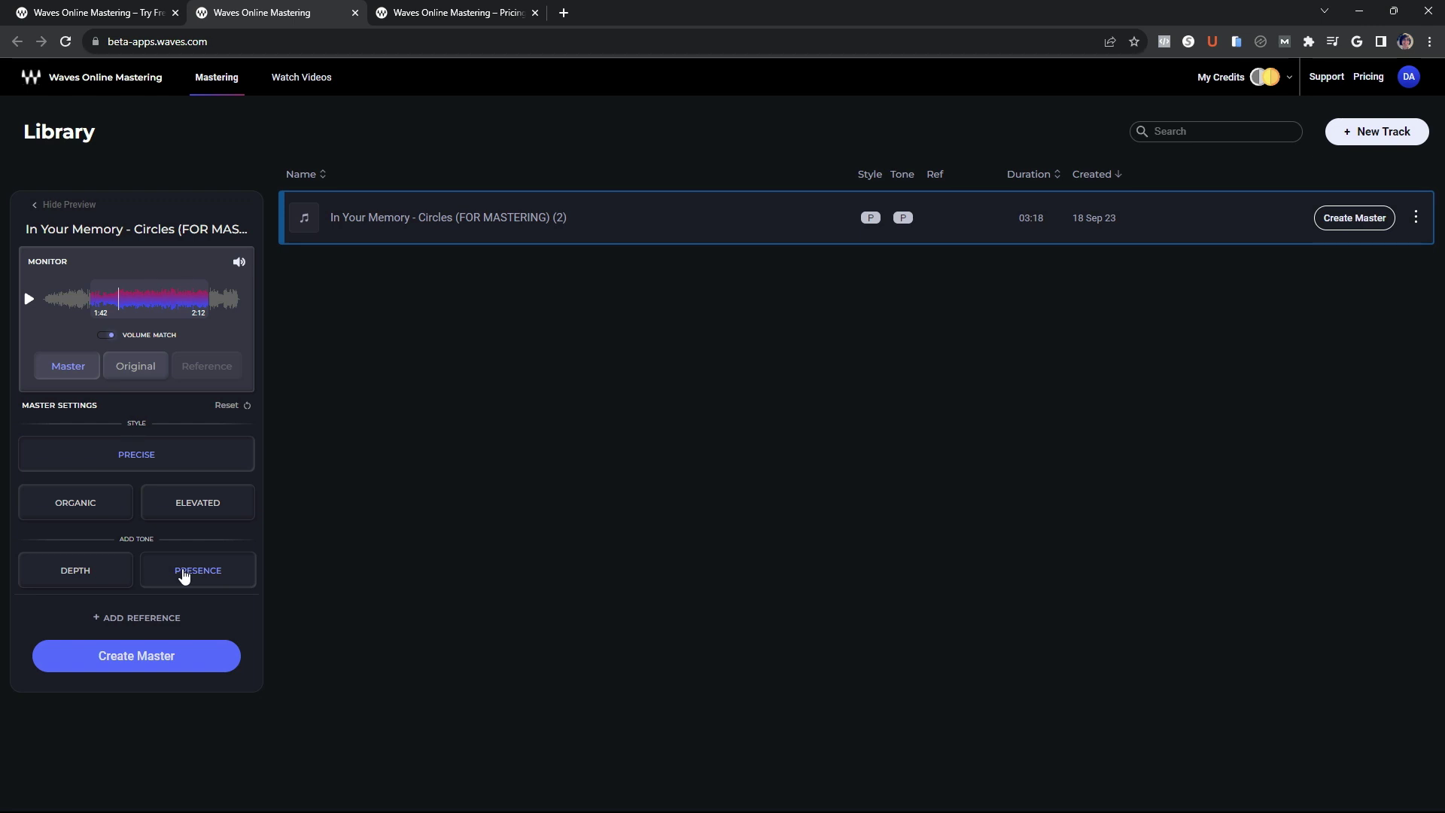
Play the preview section from its start and compare the original mix with the master by alternating between them
{"action": "left_click", "coordinate": [120, 365]}
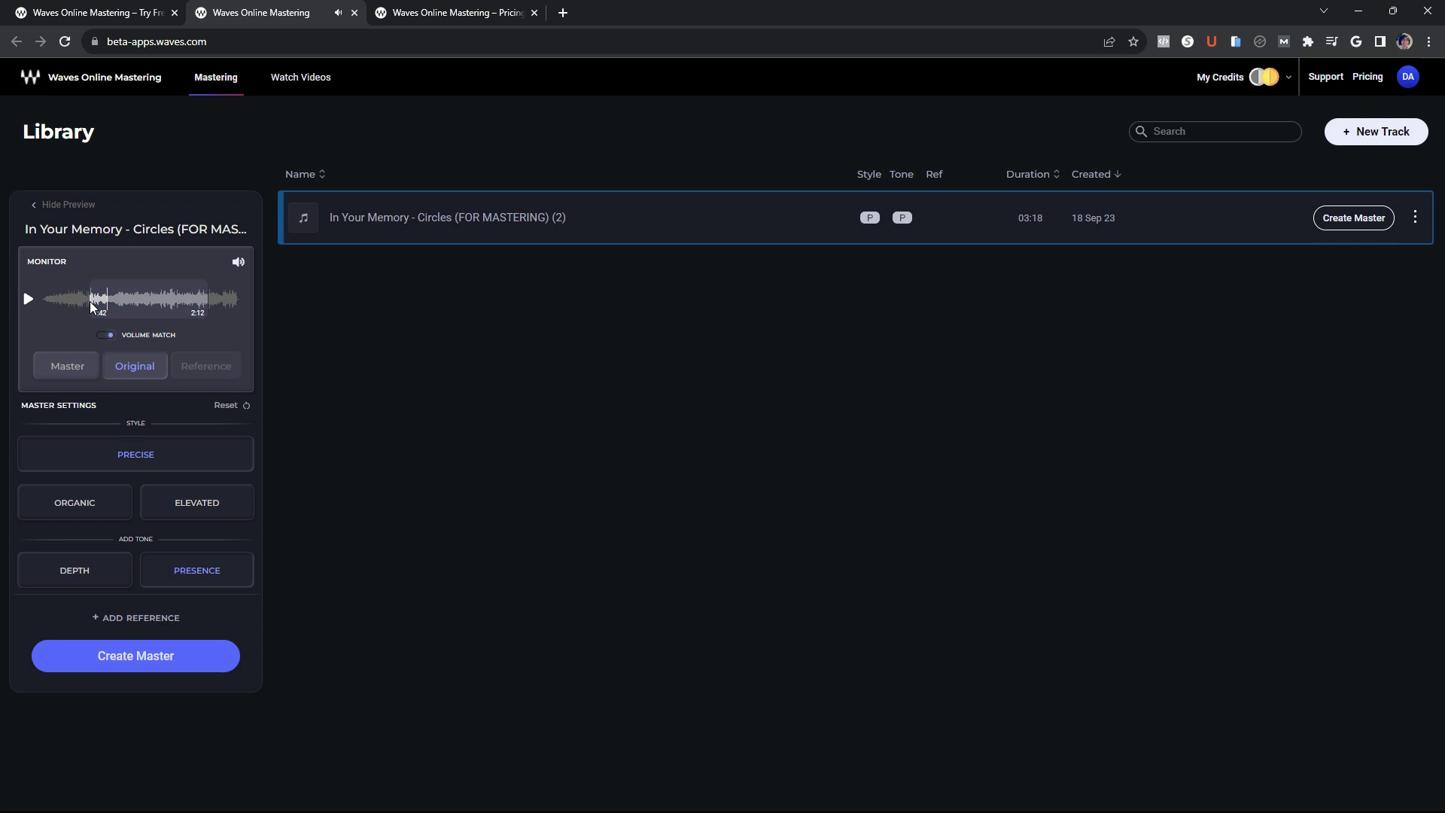
{"action": "left_click", "coordinate": [90, 301]}
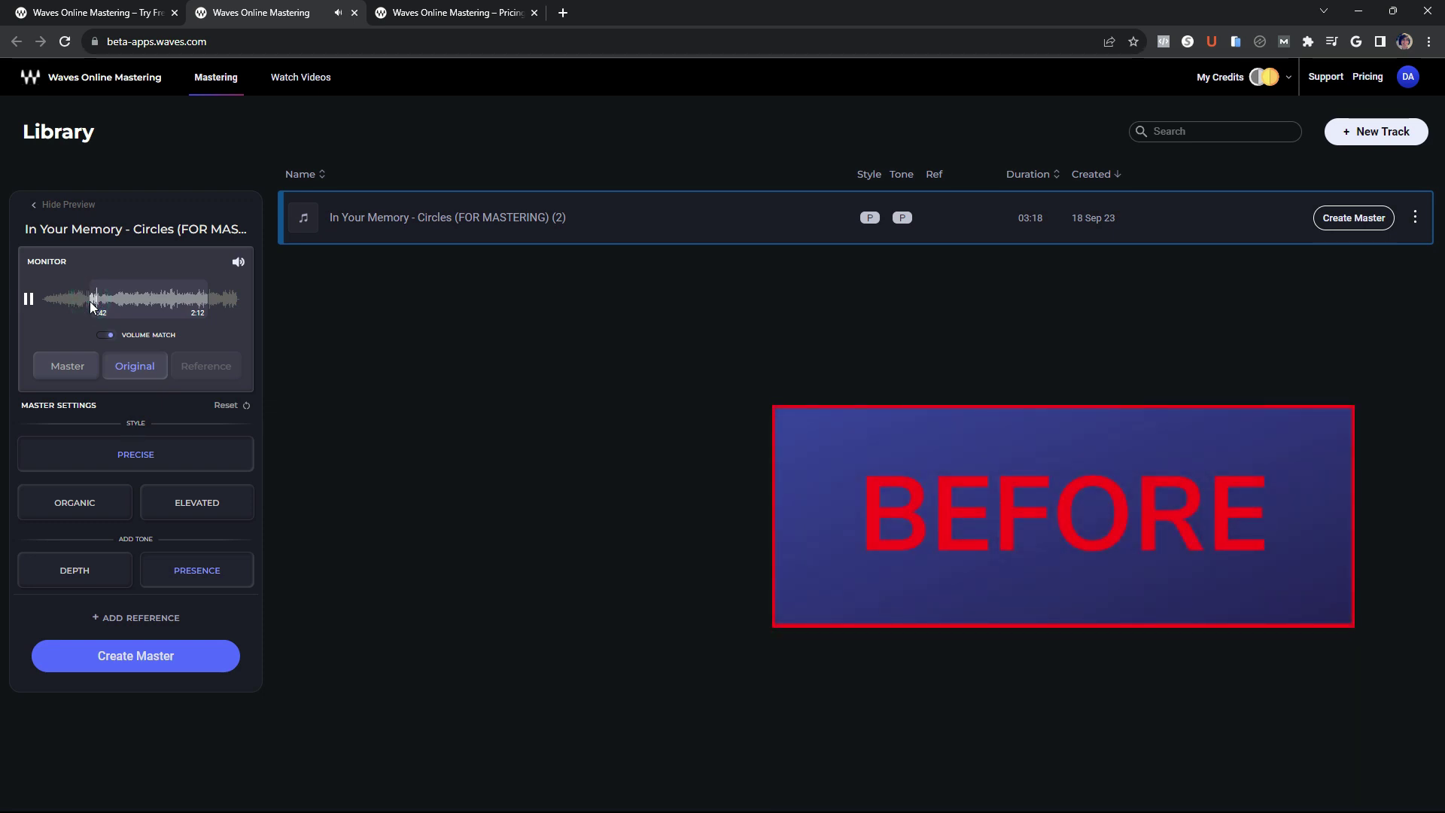
{"action": "left_click", "coordinate": [67, 369]}
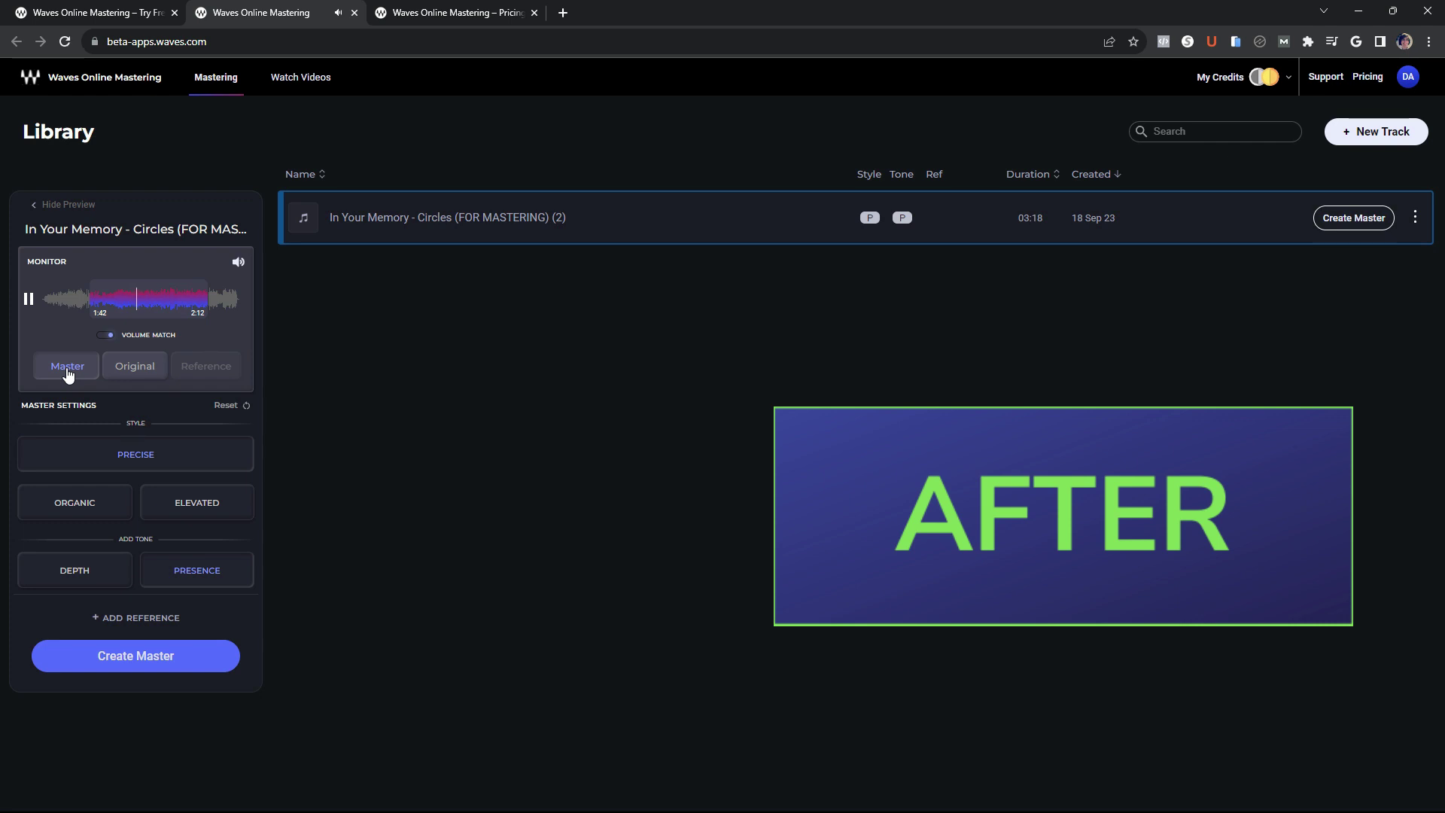
{"action": "left_click", "coordinate": [141, 370]}
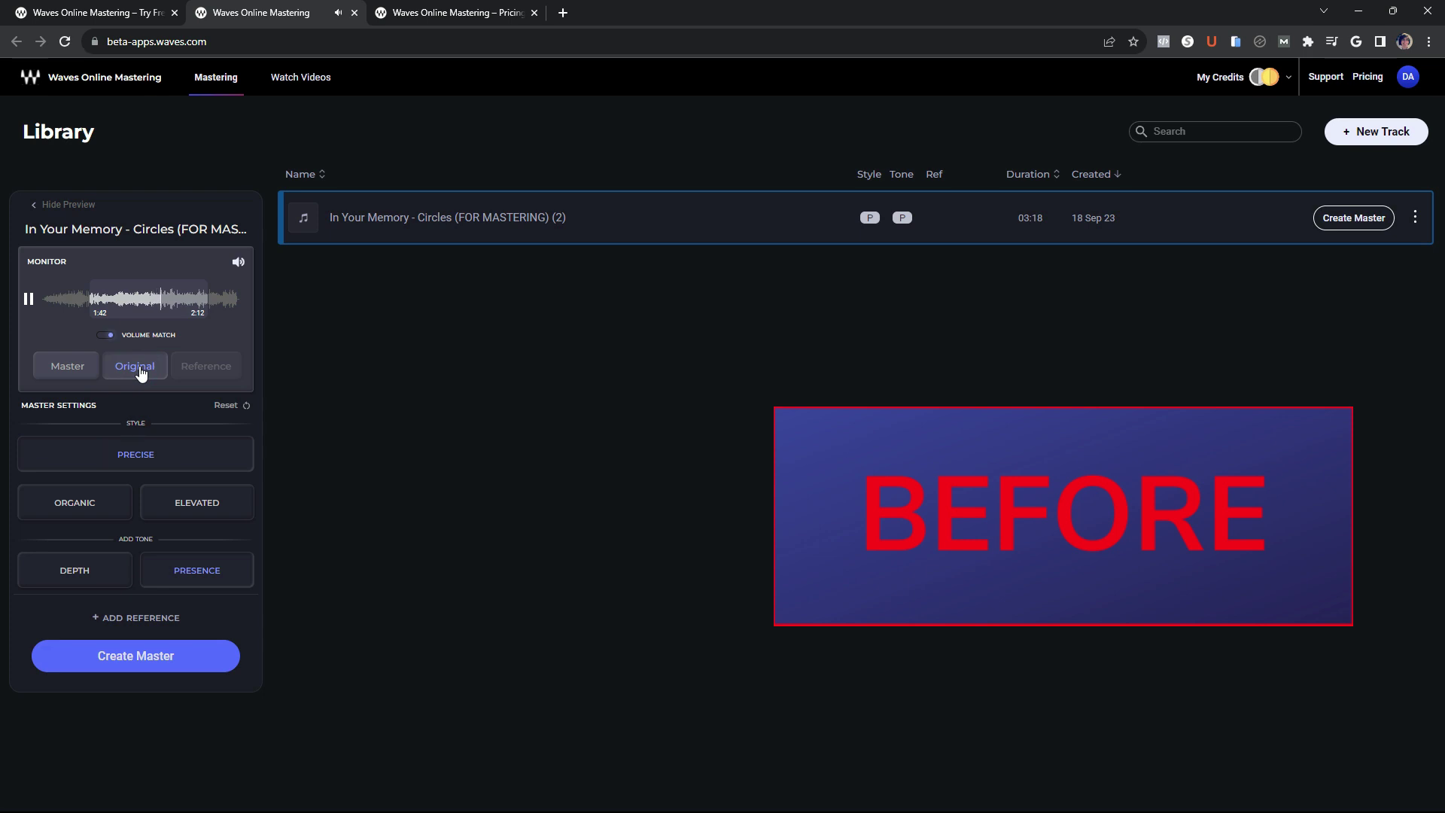
{"action": "left_click", "coordinate": [66, 374]}
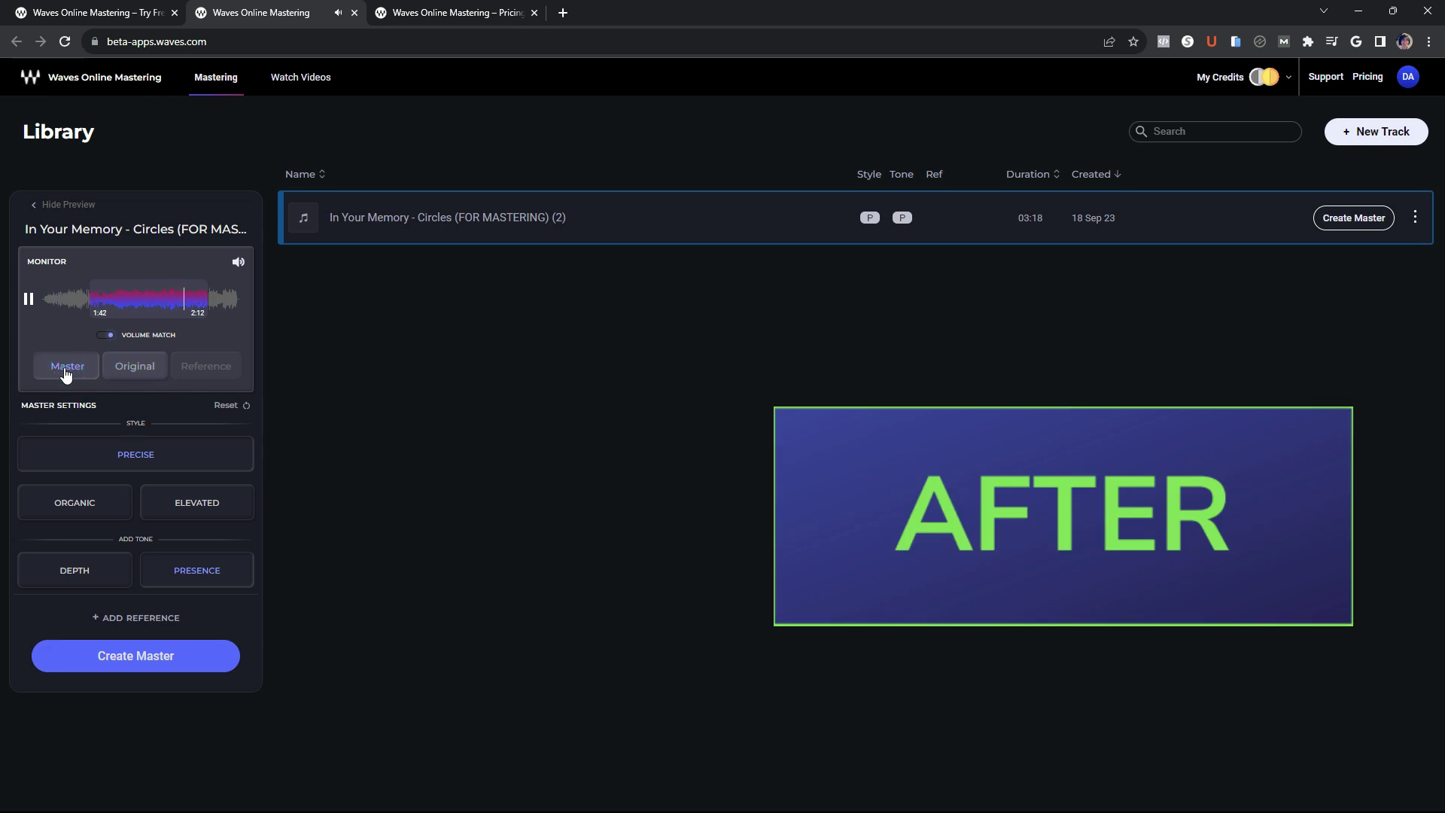
{"action": "left_click", "coordinate": [131, 369]}
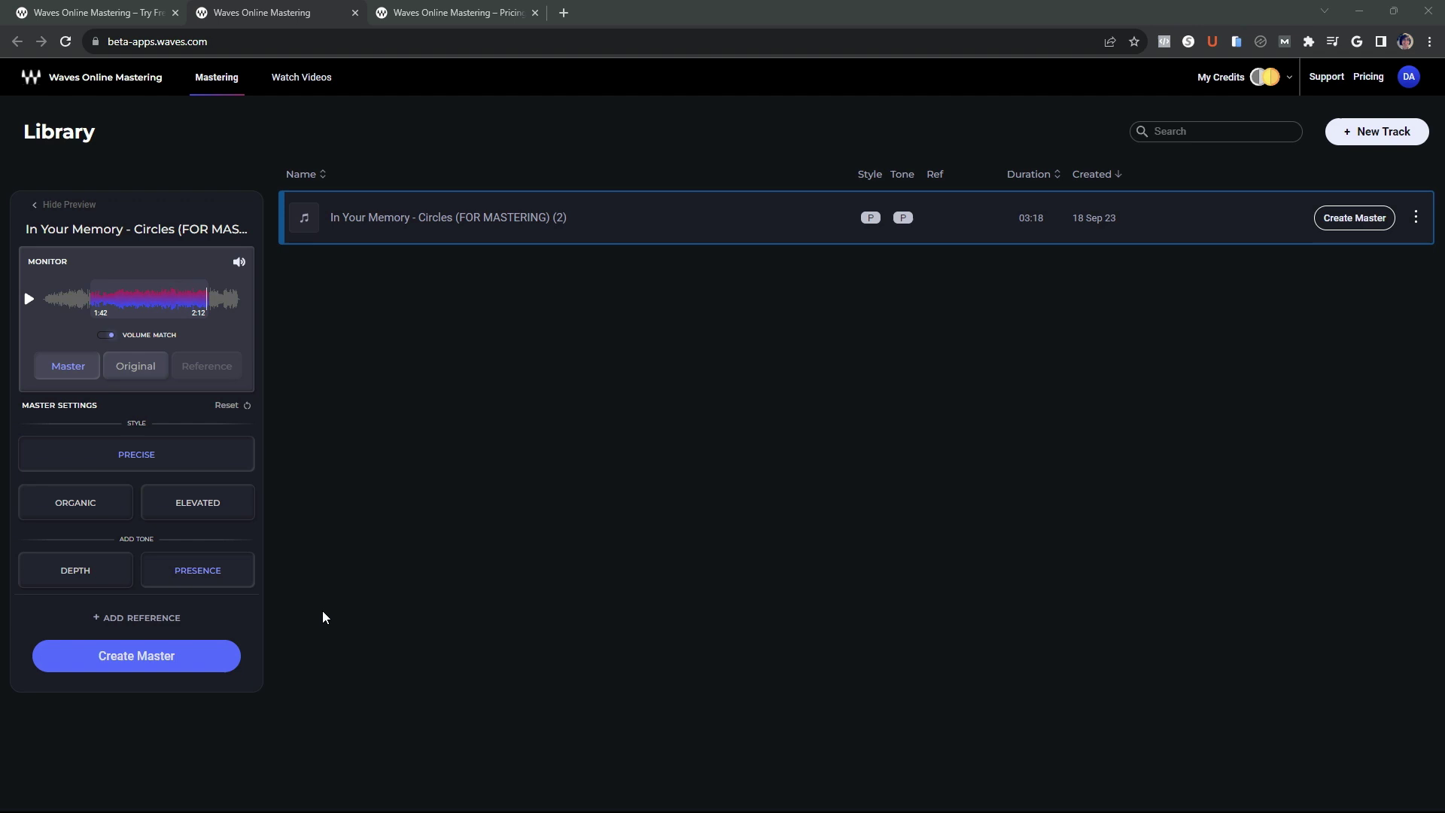
Upload Test_Song from the device as the mastering reference and listen to the resulting master preview
{"action": "left_click", "coordinate": [141, 617]}
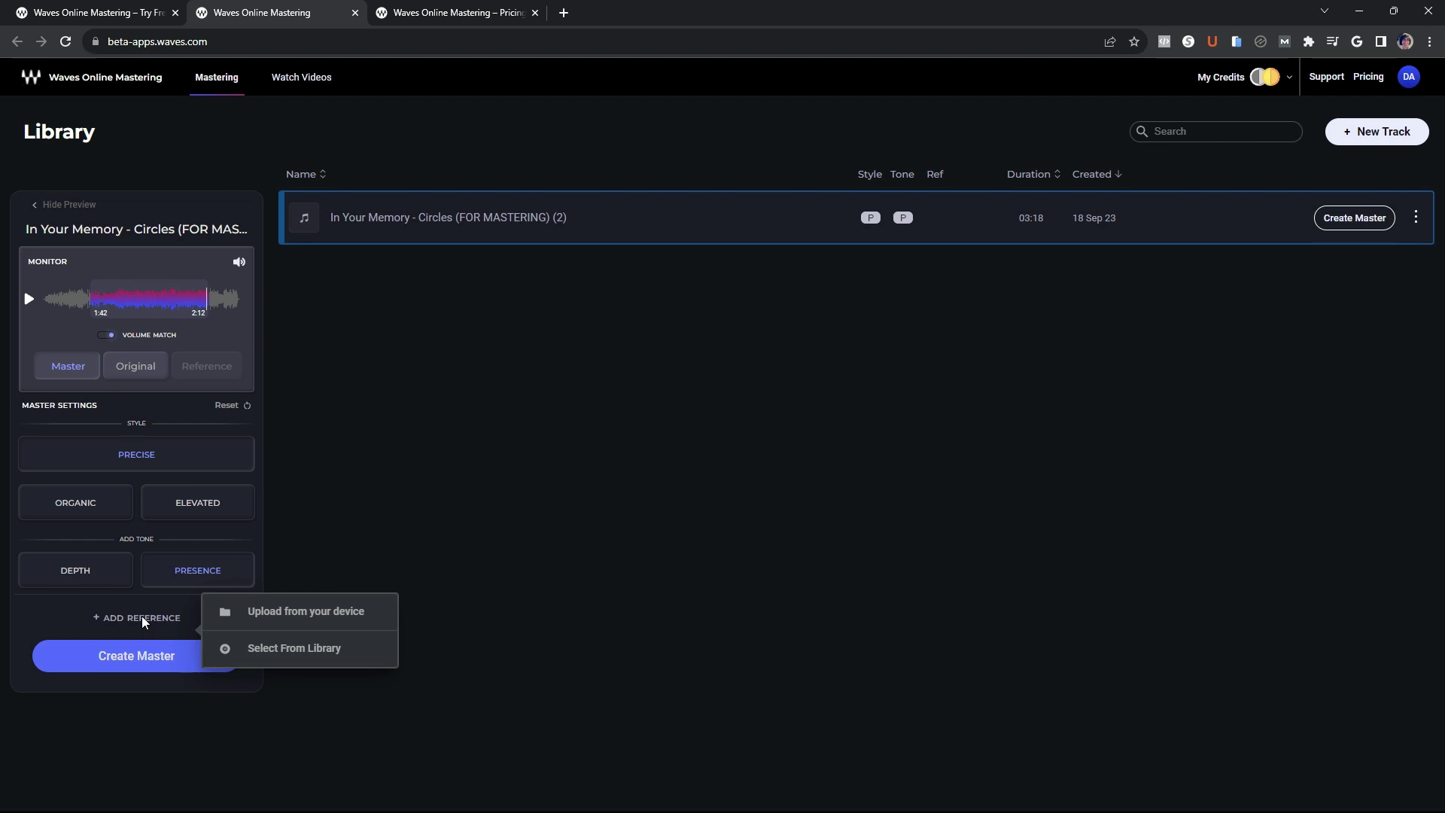
{"action": "left_click", "coordinate": [291, 617]}
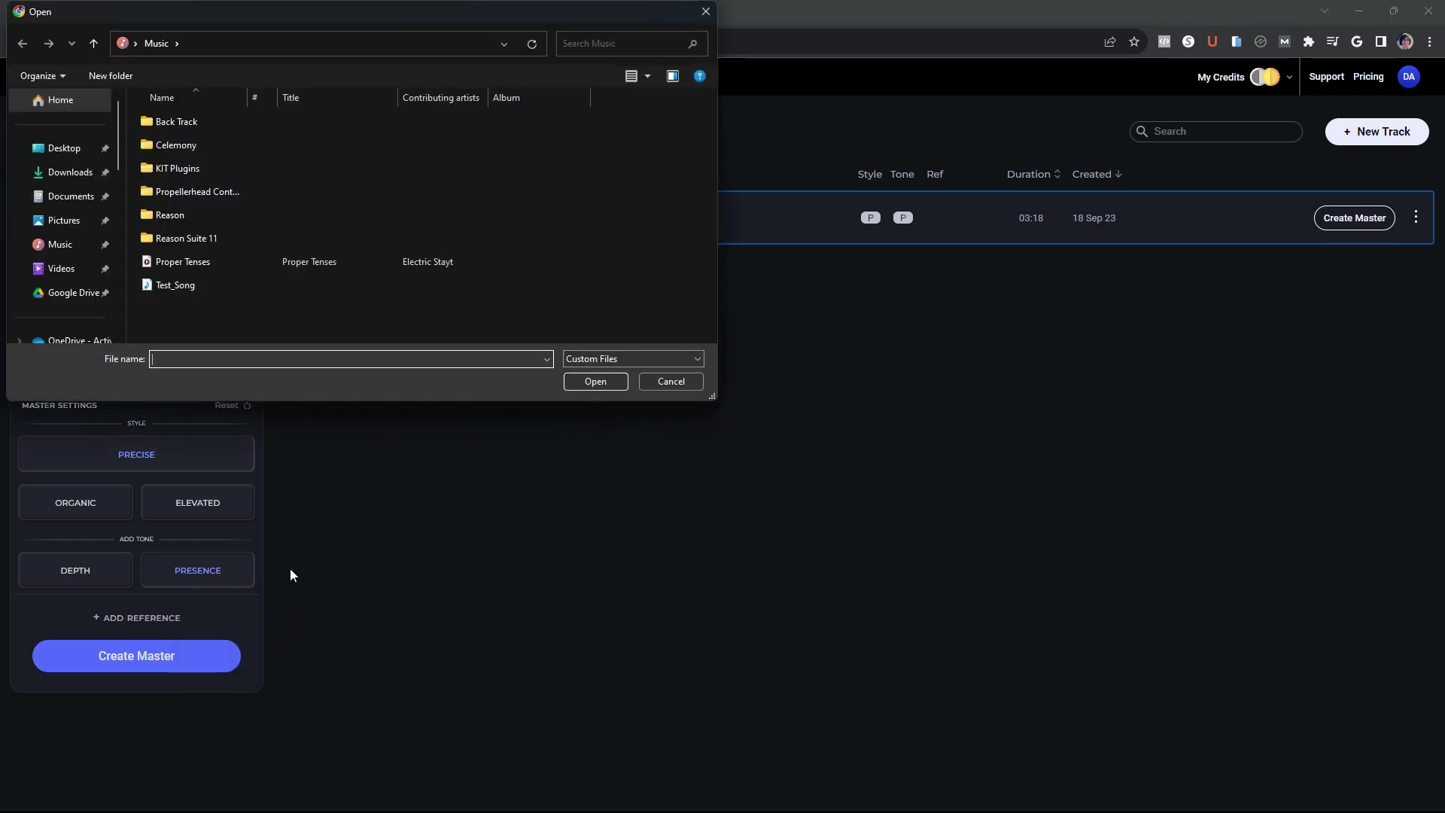
{"action": "double_click", "coordinate": [178, 286]}
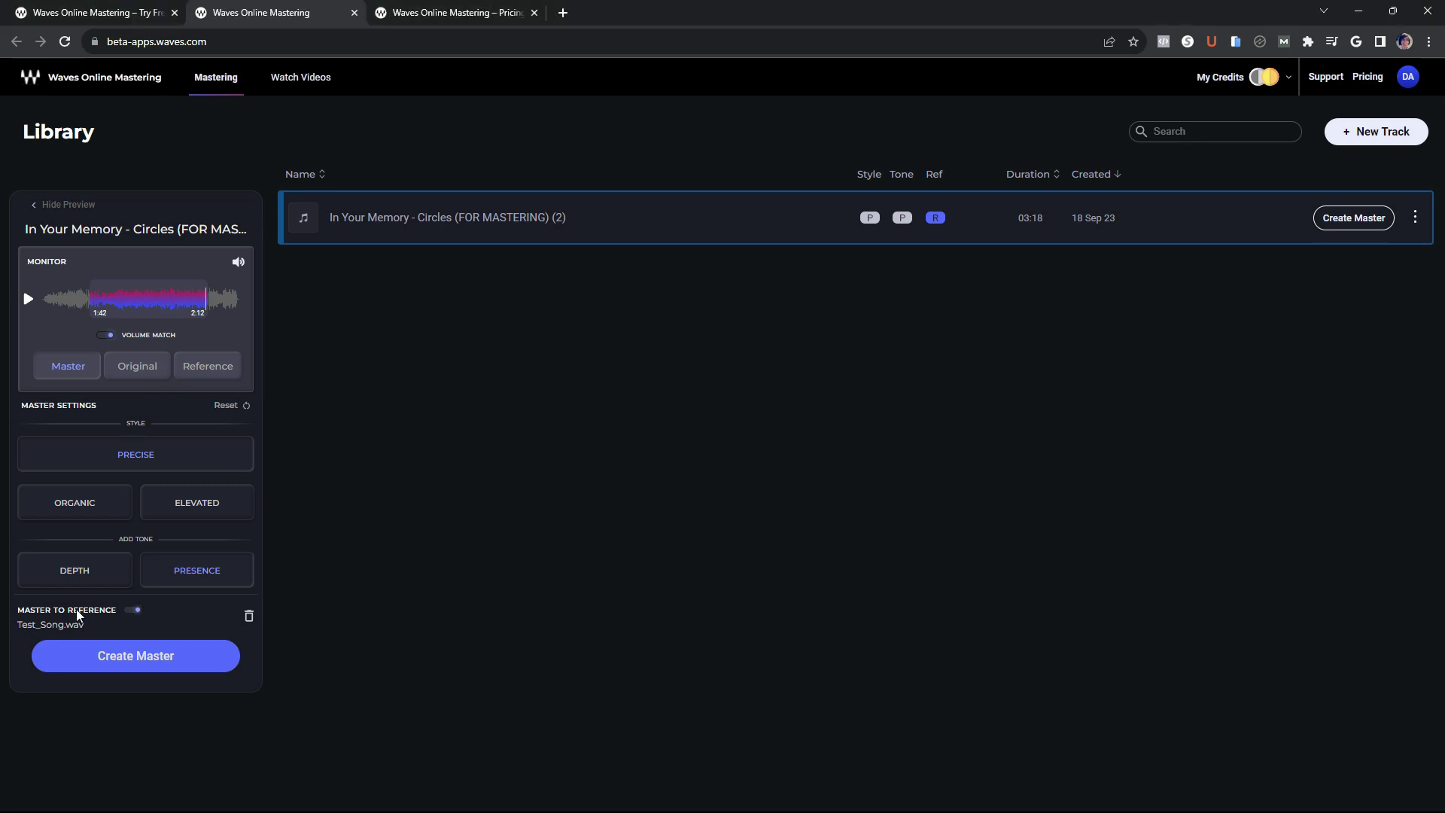
{"action": "left_click", "coordinate": [90, 298]}
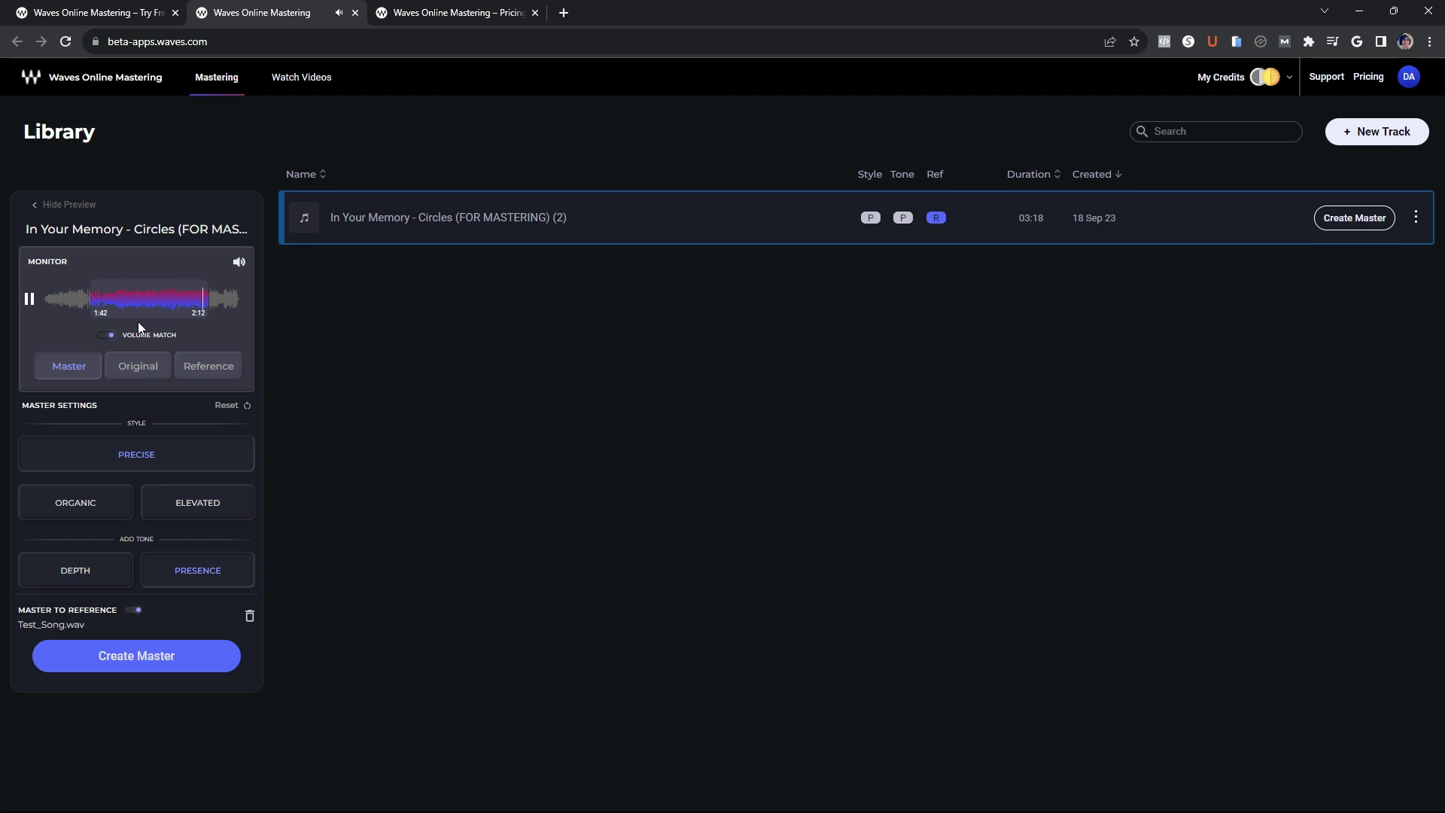
{"action": "left_click", "coordinate": [33, 301]}
Turn off Master to Reference and create the track's master, confirming the credit payment
{"action": "left_click", "coordinate": [130, 611]}
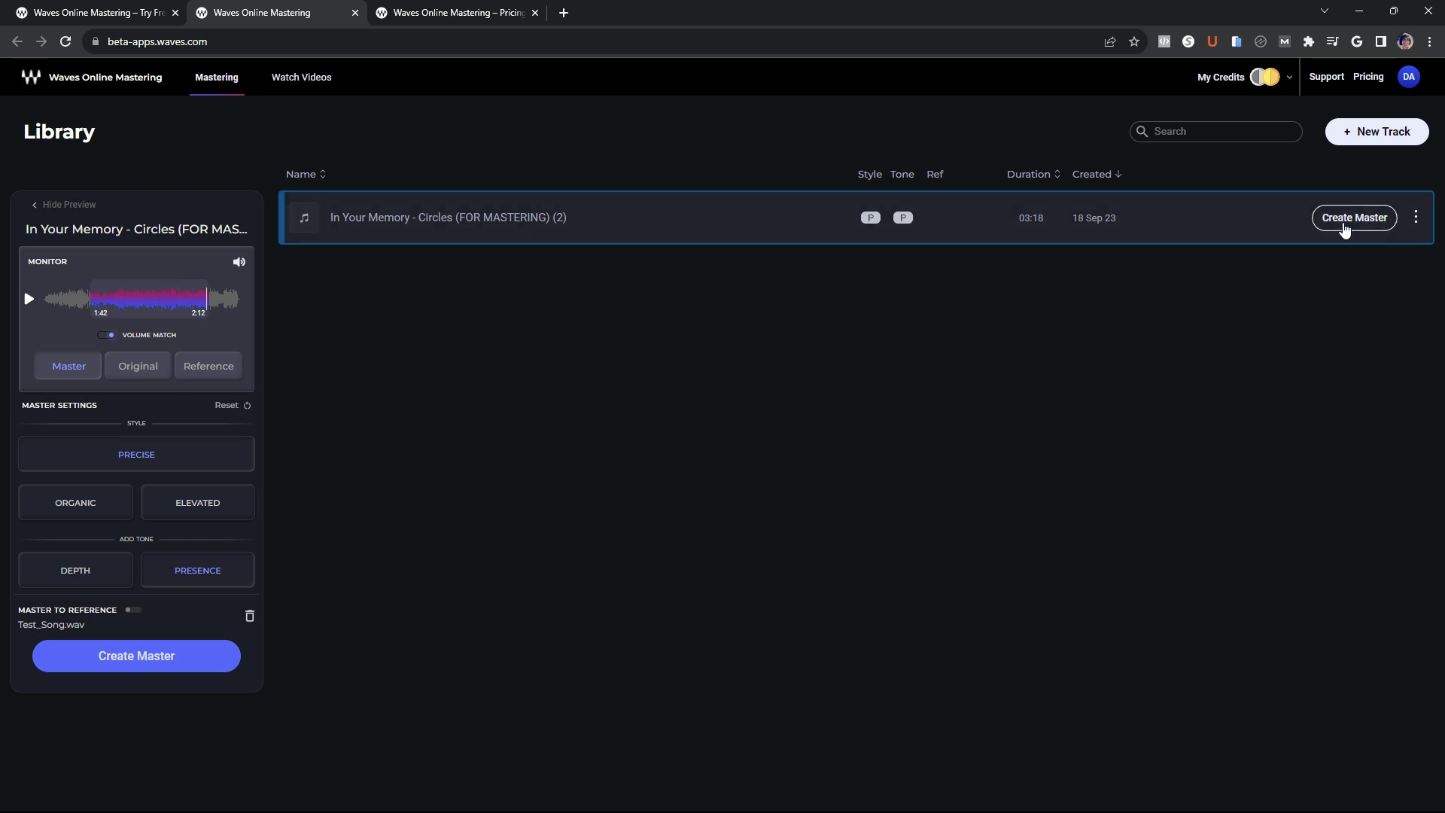
{"action": "left_click", "coordinate": [1346, 220]}
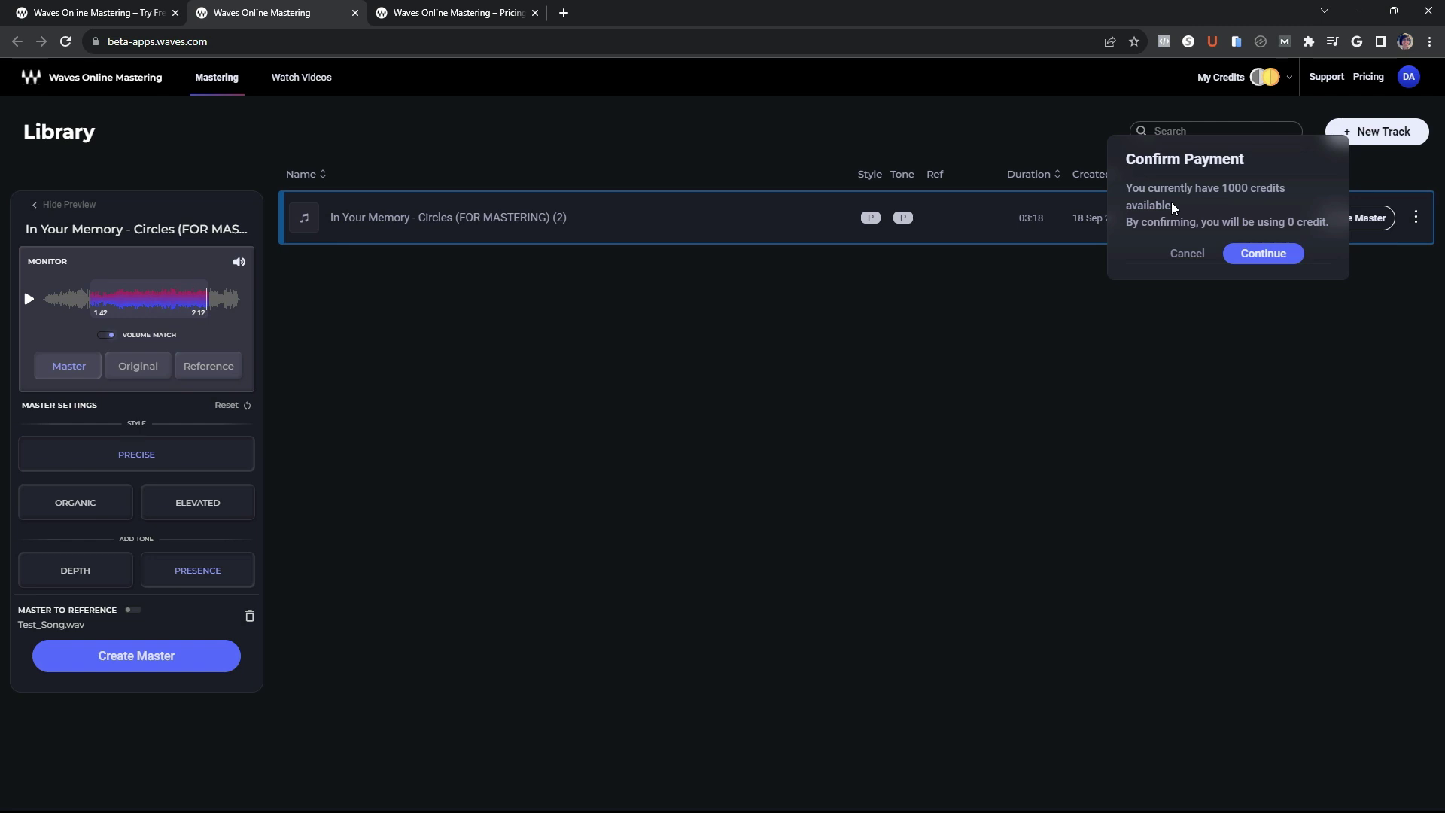
{"action": "left_click", "coordinate": [1240, 251]}
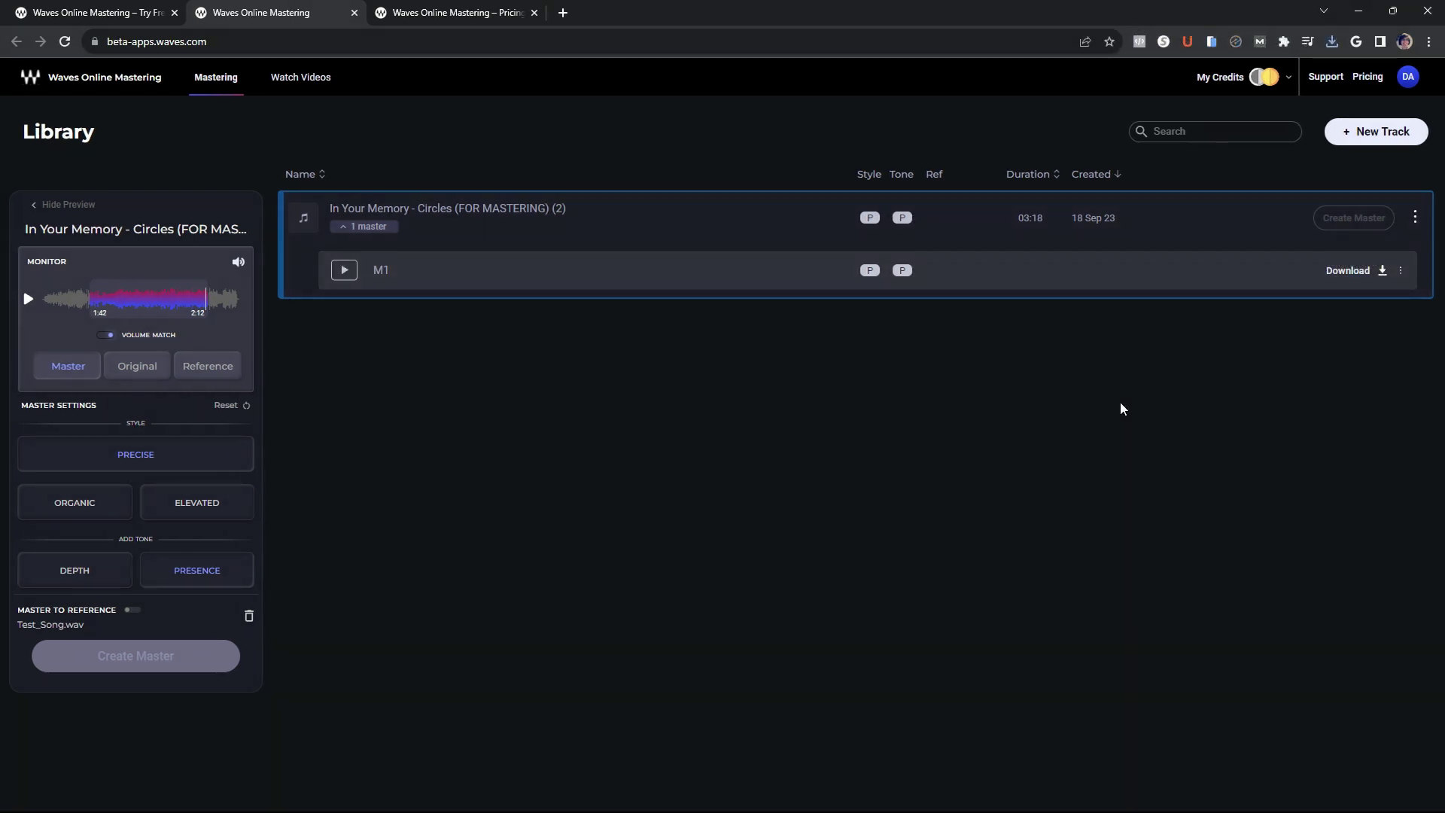
Download master M1 as a 24 bit, 48 kHz WAV and save it in the Waves Mastering folder
{"action": "left_click", "coordinate": [1341, 272]}
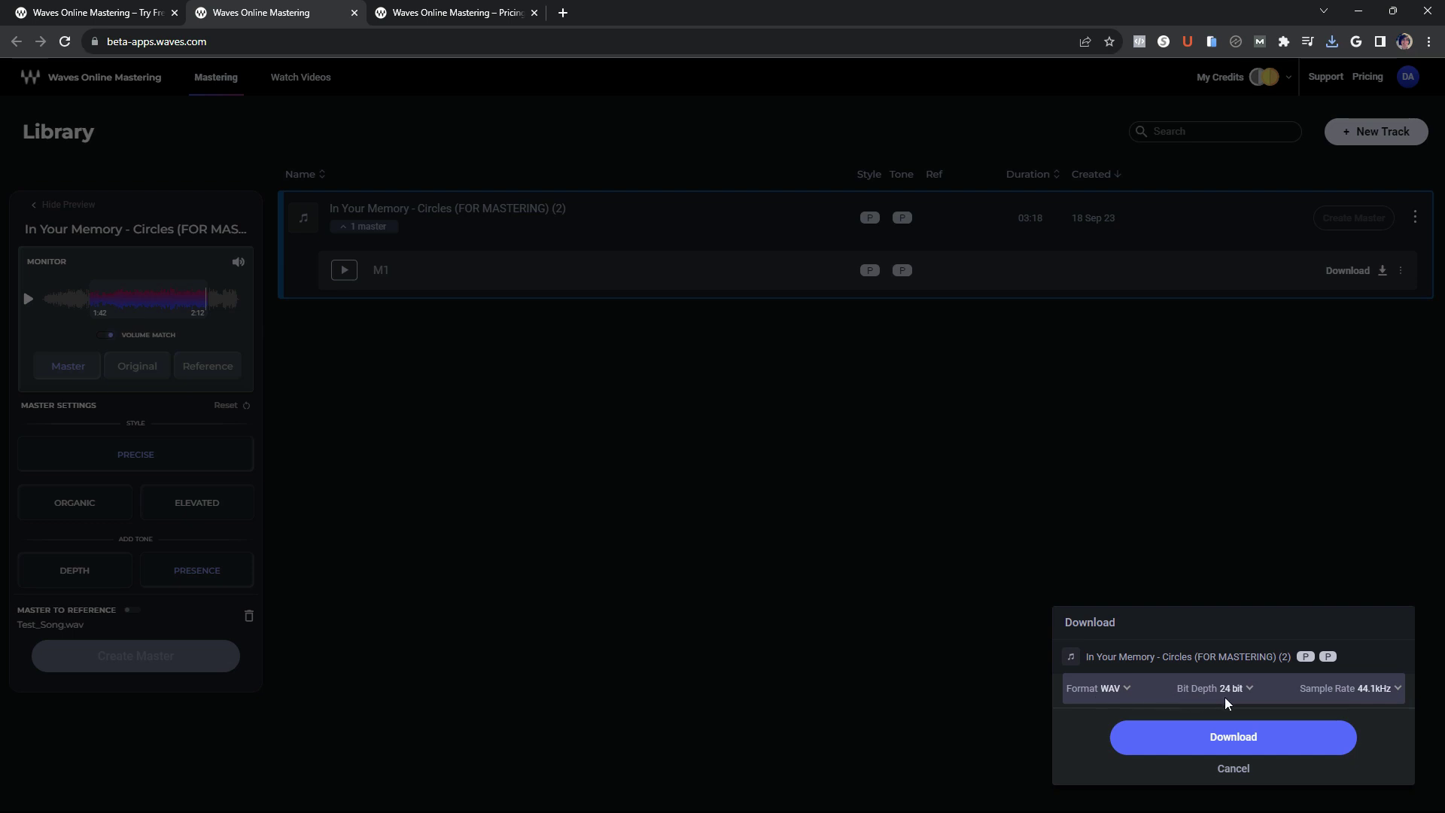
{"action": "left_click", "coordinate": [1373, 696]}
{"action": "left_click", "coordinate": [1347, 736]}
{"action": "left_click", "coordinate": [1234, 741]}
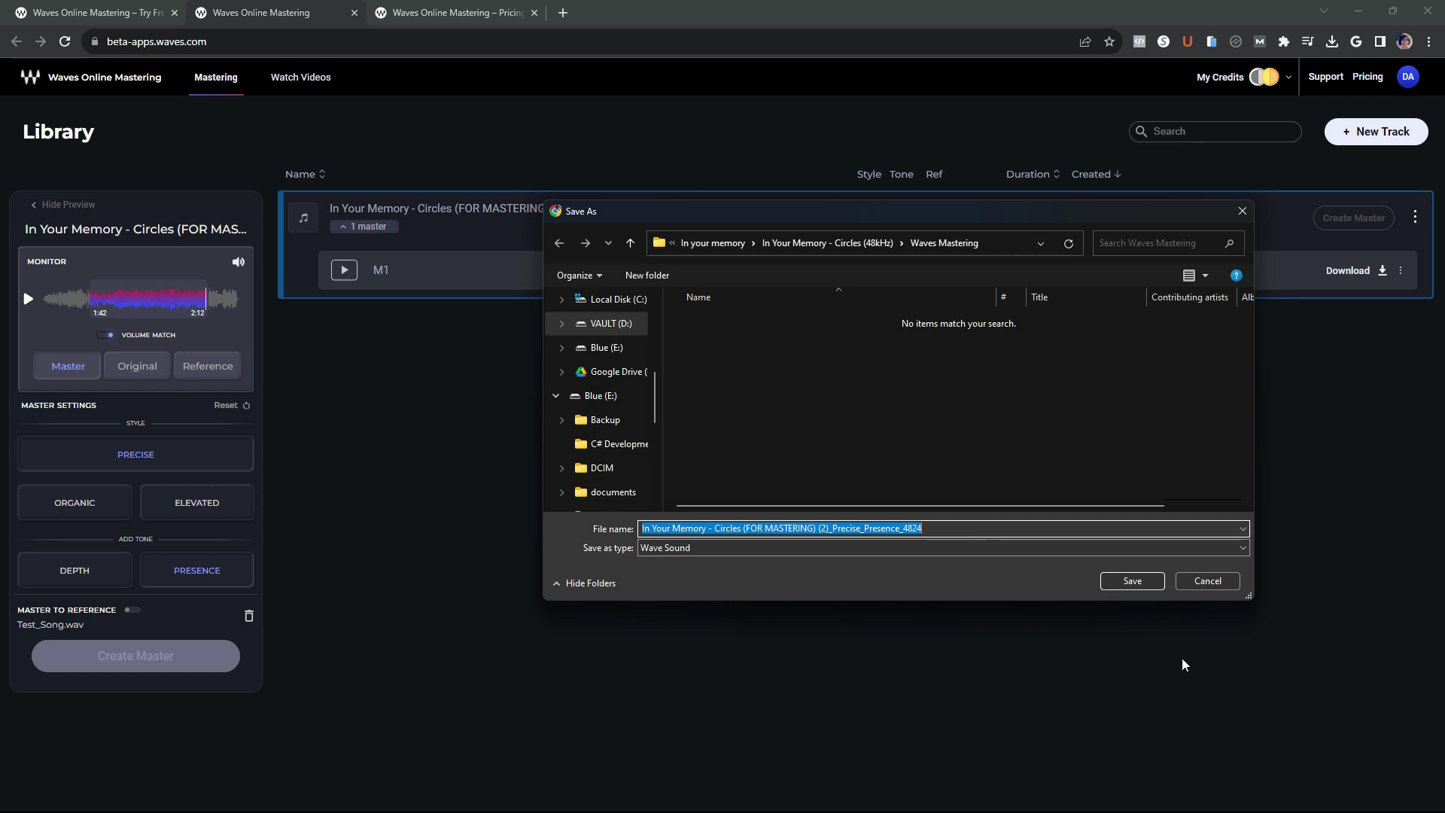
{"action": "left_click", "coordinate": [1133, 581]}
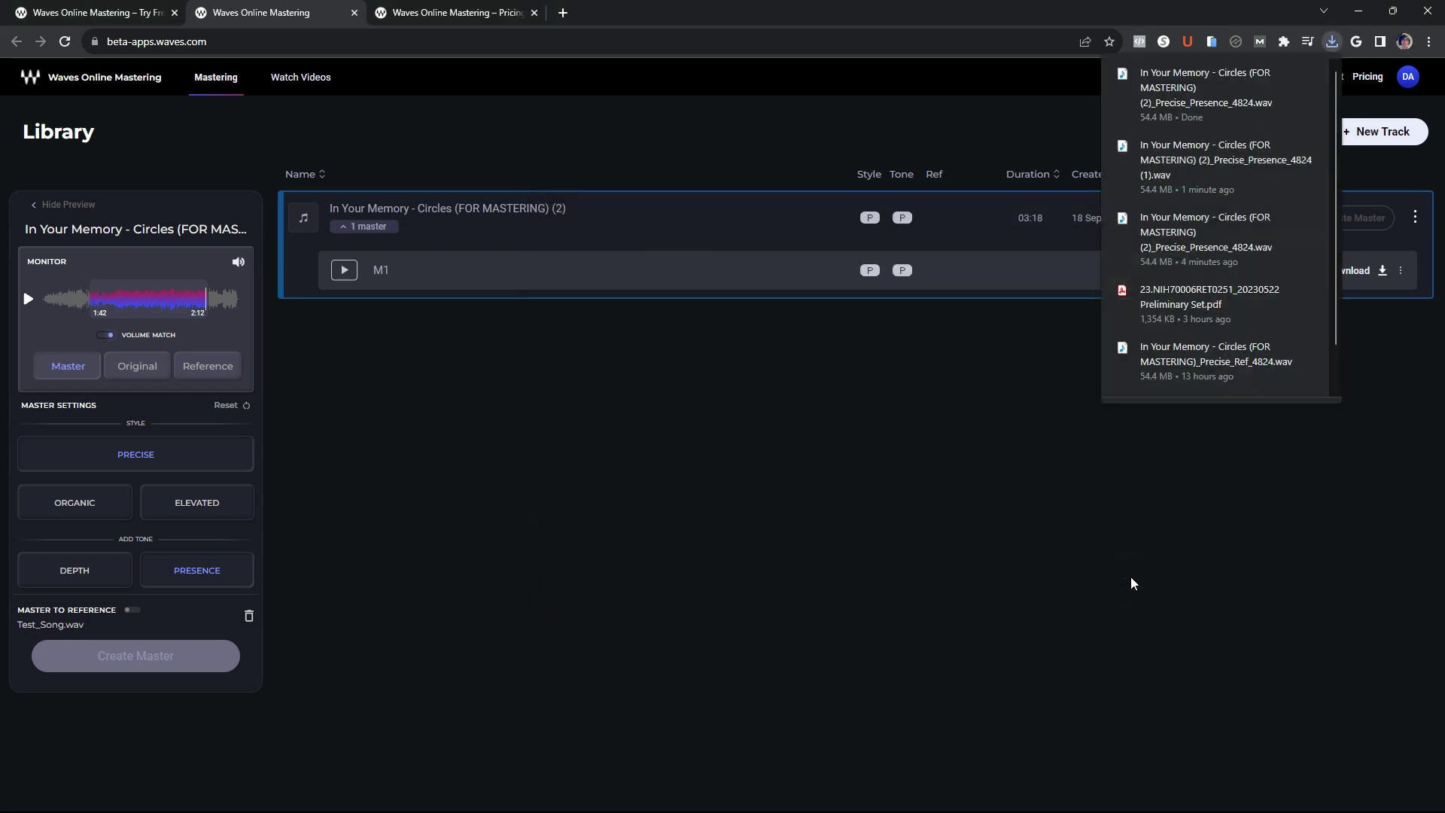
{"action": "left_click", "coordinate": [1139, 579]}
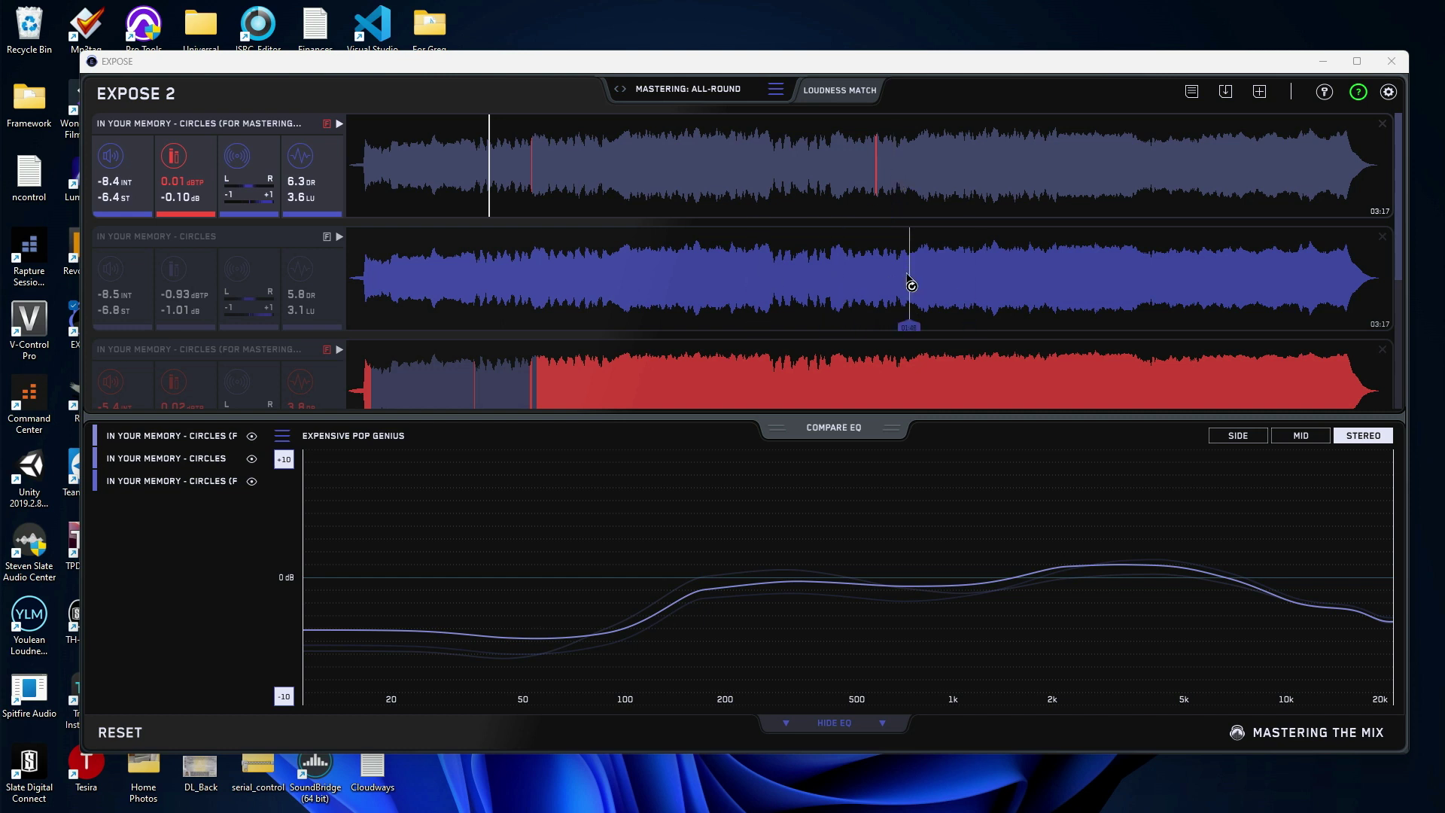
Compare the three masters' EQ curves by isolating each one in turn in the stereo comparison graph
{"action": "scroll", "coordinate": [871, 324], "scroll_direction": "down", "scroll_amount": 1}
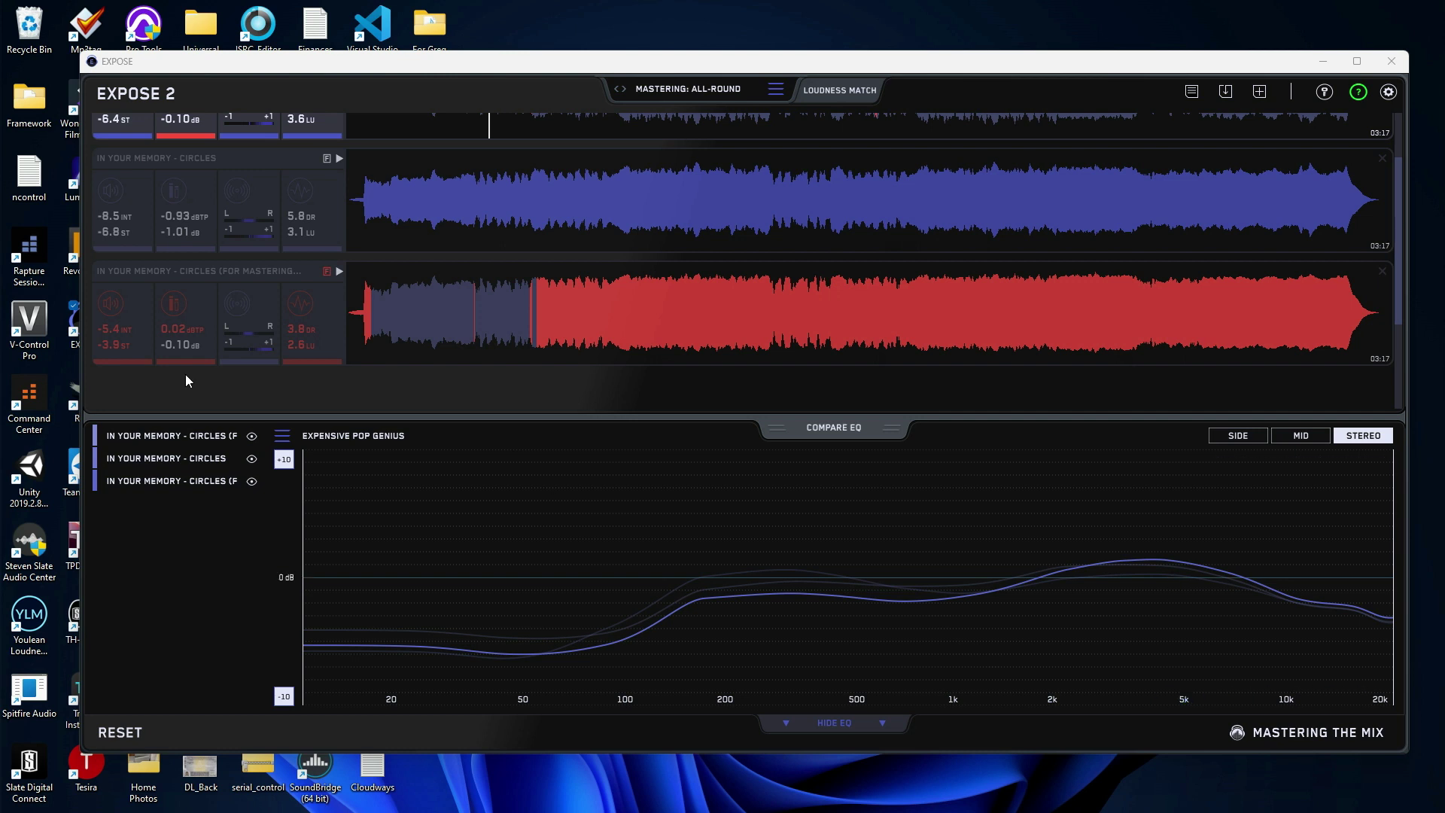
{"action": "left_click", "coordinate": [173, 482]}
{"action": "left_click", "coordinate": [174, 460]}
{"action": "left_click", "coordinate": [178, 437]}
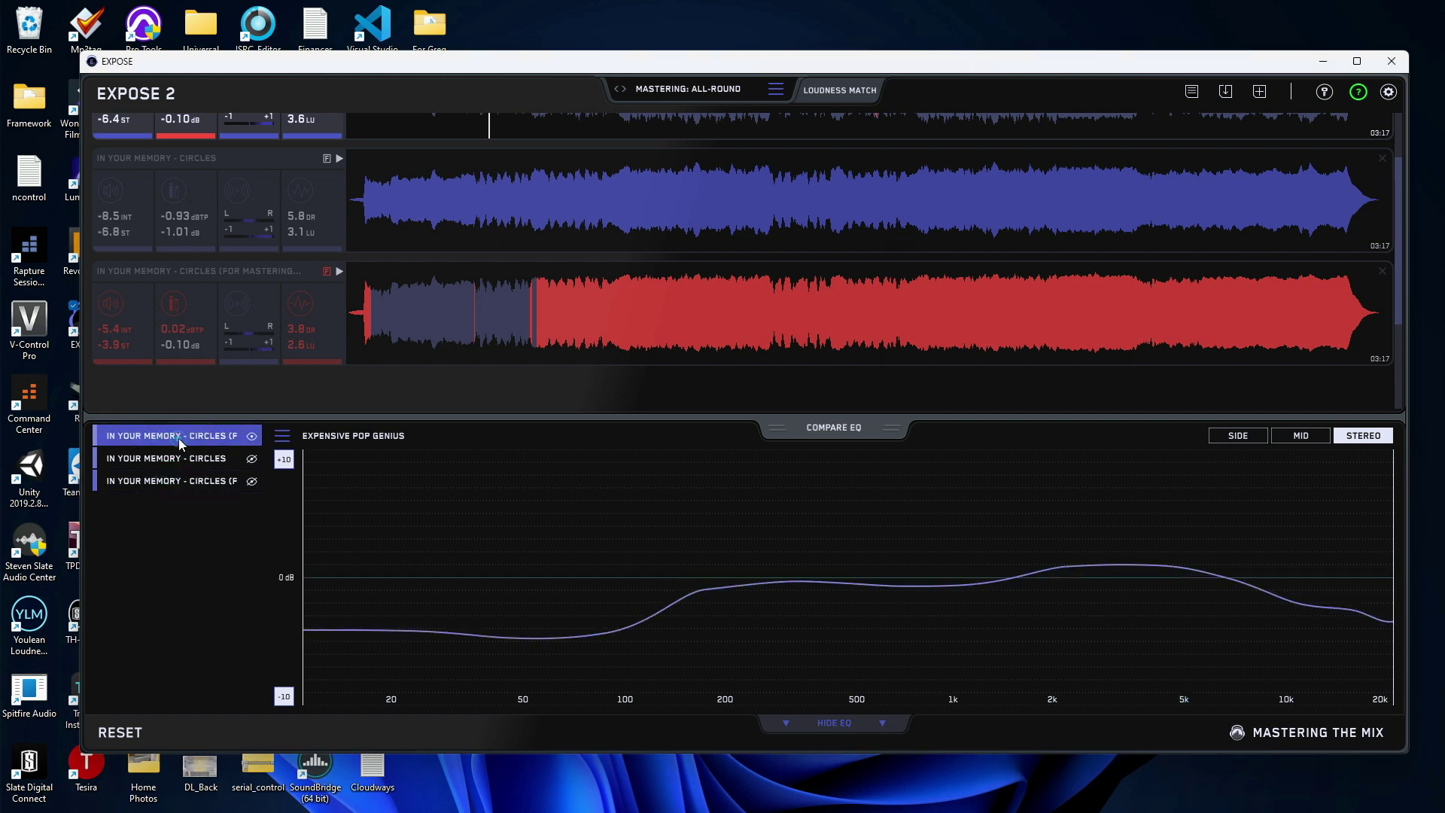
{"action": "left_click", "coordinate": [174, 458]}
{"action": "left_click", "coordinate": [175, 479]}
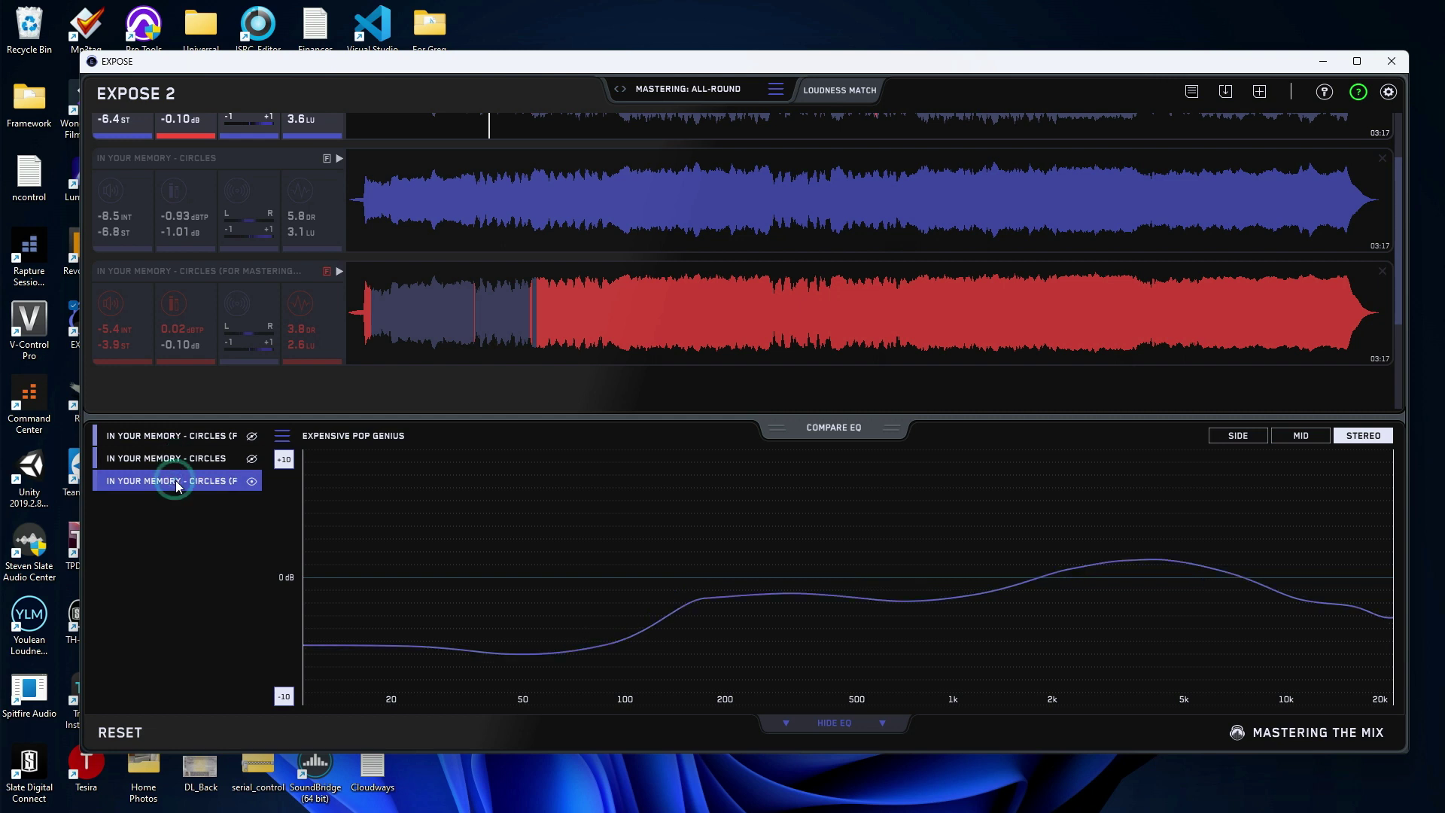
{"action": "scroll", "coordinate": [541, 252], "scroll_direction": "up", "scroll_amount": 1}
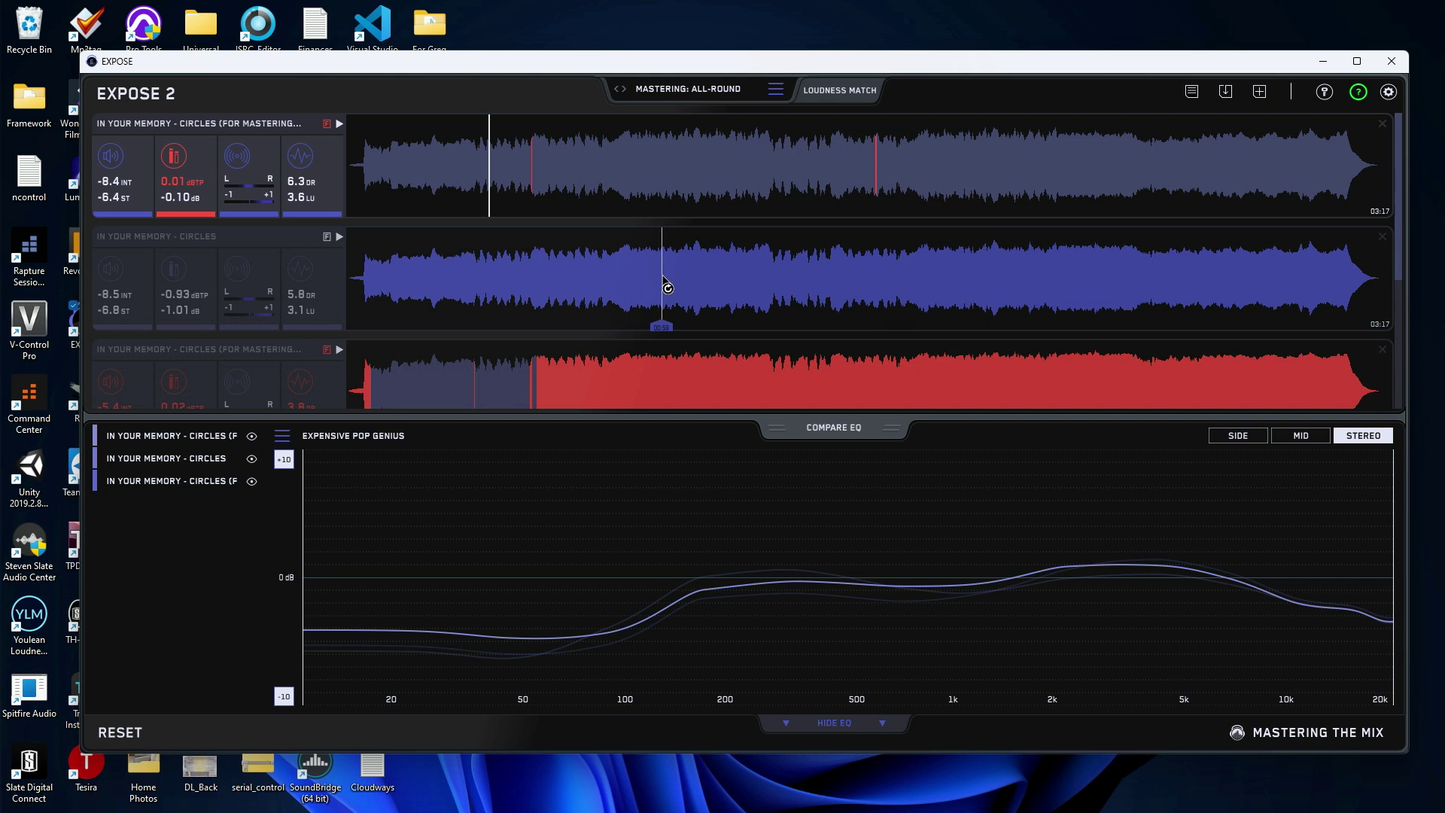
Play the first master from partway through the song and compare it by ear with the second, then return to the first
{"action": "left_click", "coordinate": [624, 165]}
{"action": "left_click", "coordinate": [339, 124]}
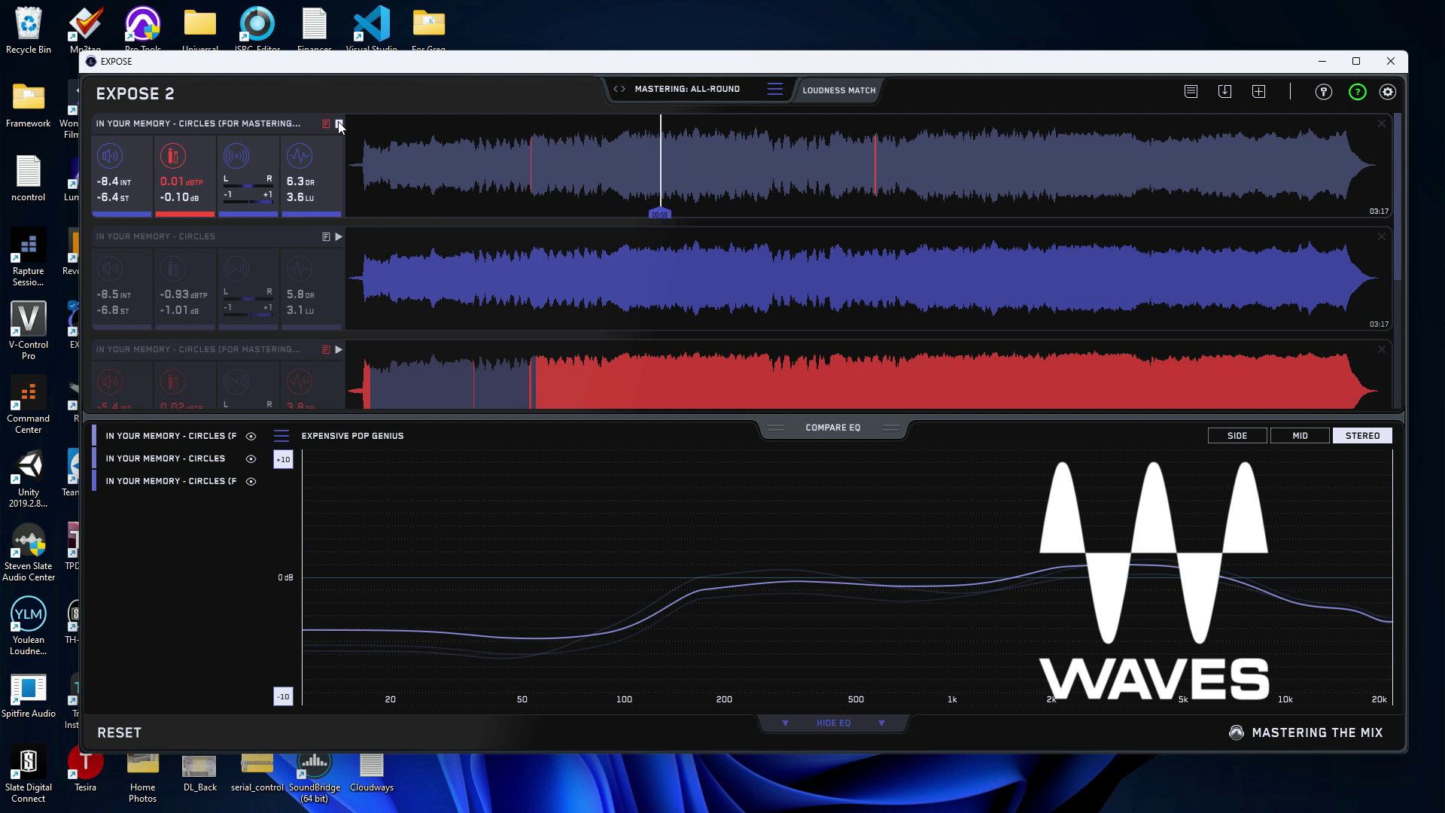
{"action": "key", "text": "Down"}
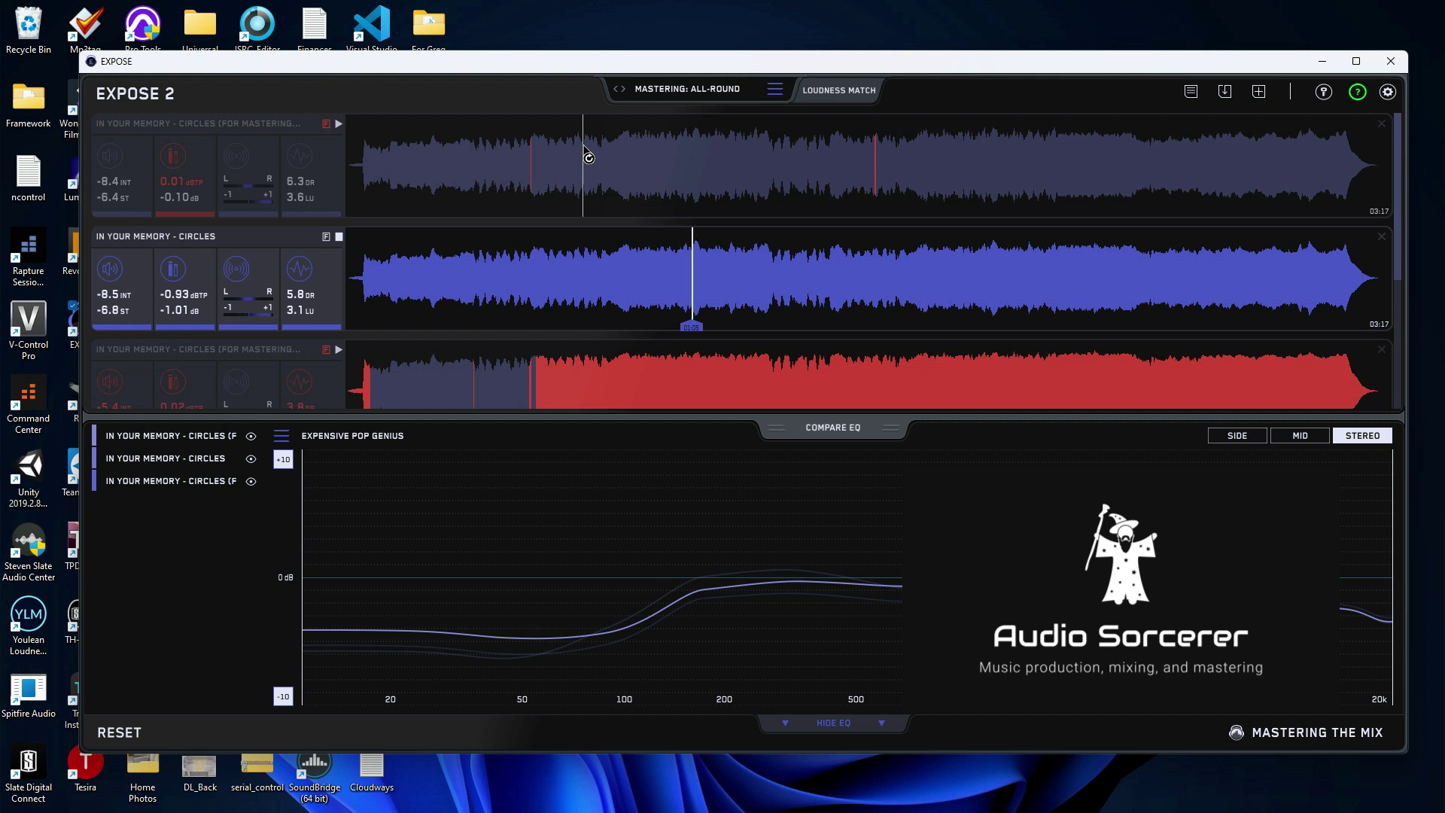
{"action": "left_click", "coordinate": [339, 123]}
{"action": "left_click", "coordinate": [191, 153]}
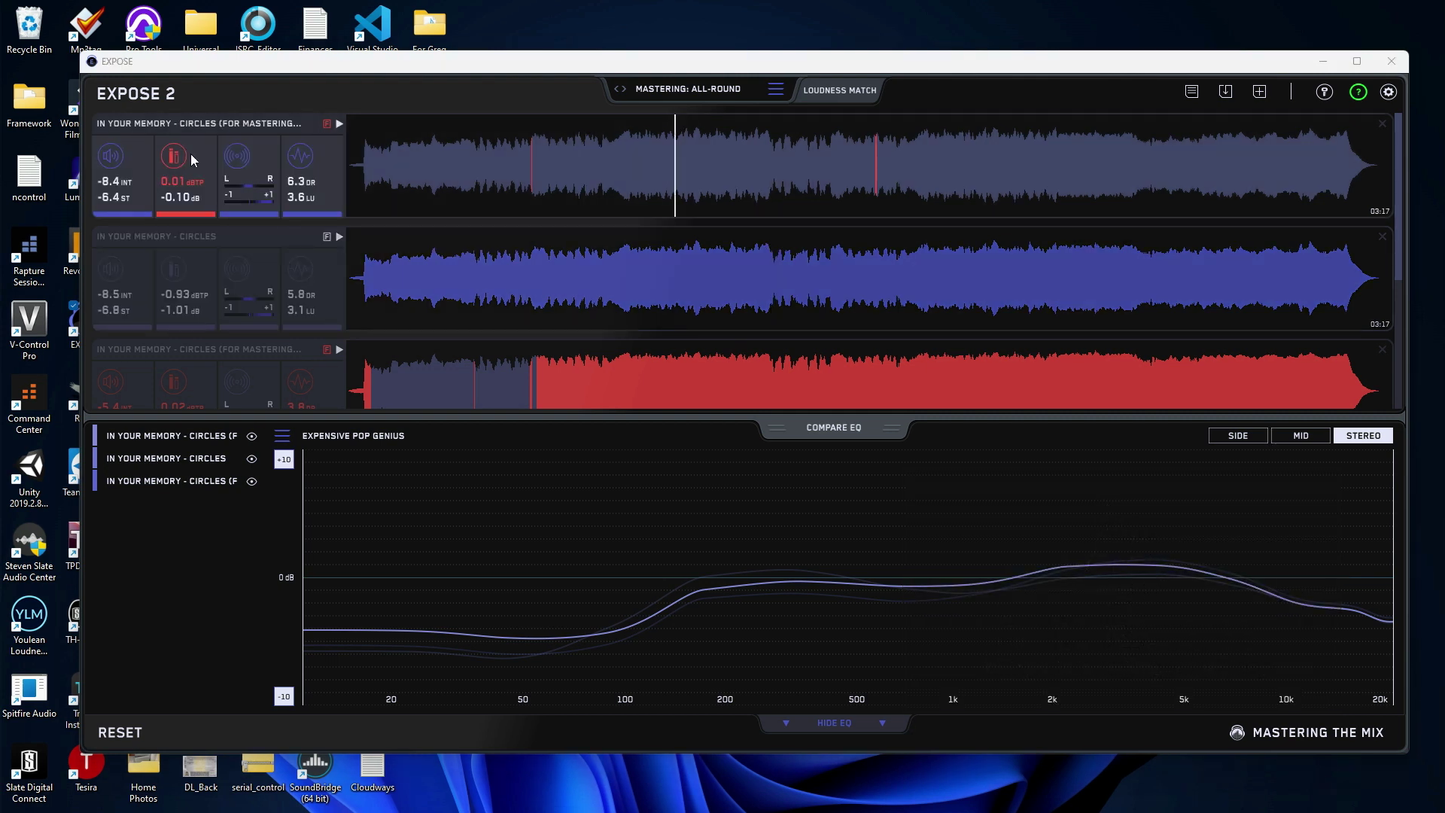